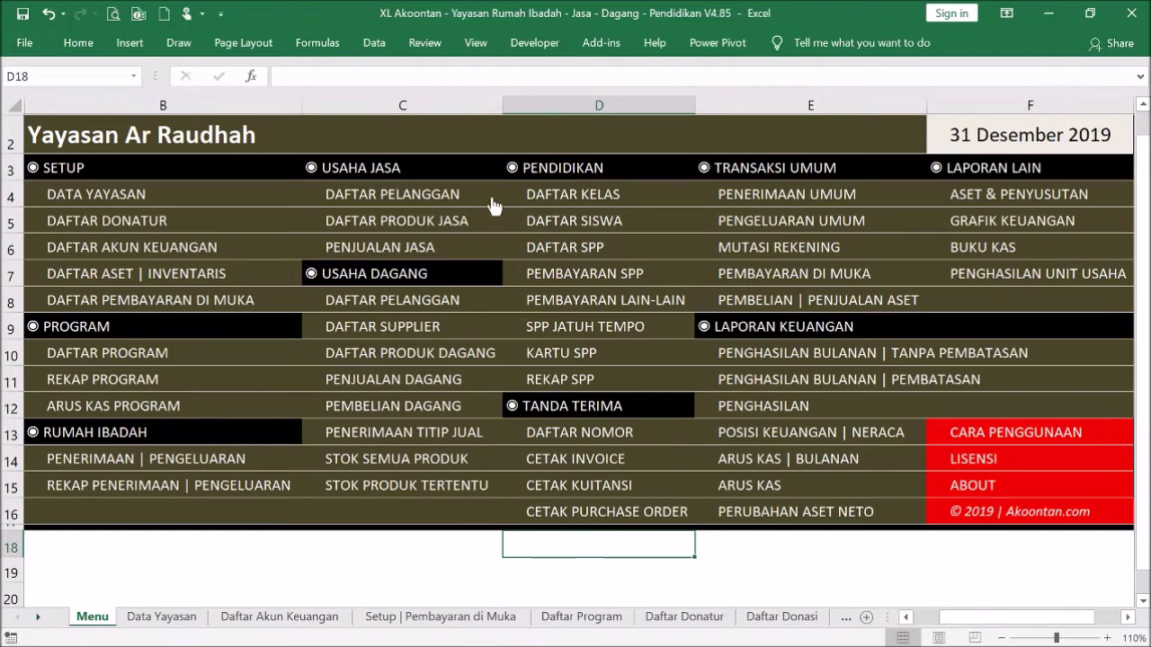
Open the service business's Daftar Pelanggan sheet and look through the customer table down to its last row
{"action": "left_click", "coordinate": [451, 202]}
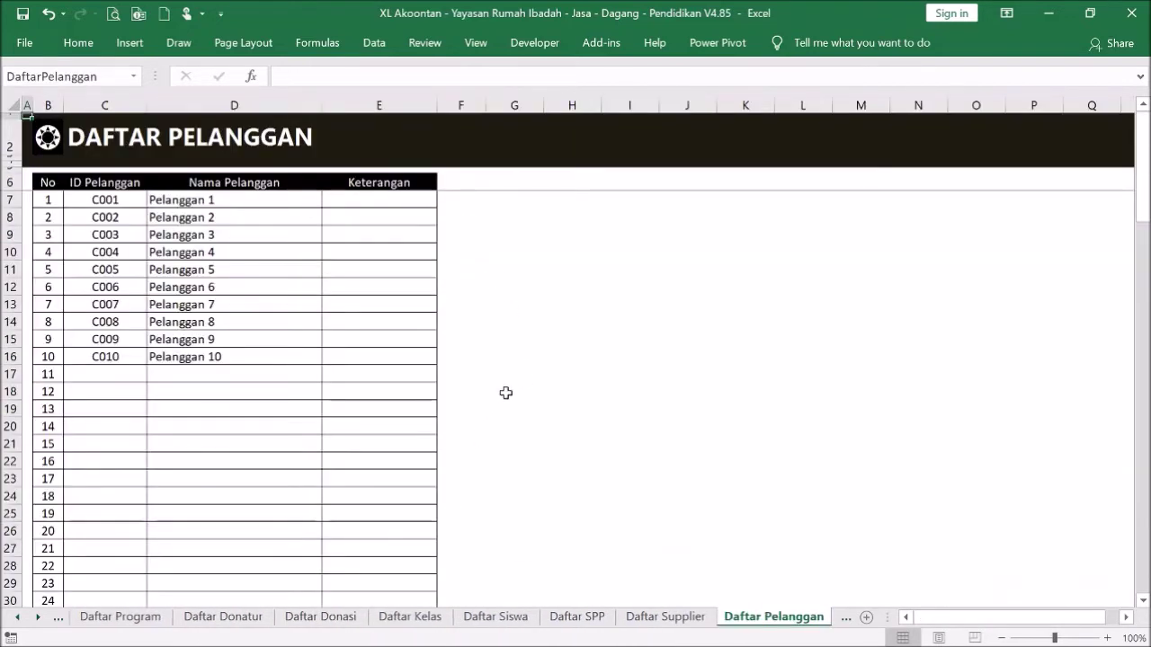
{"action": "left_click", "coordinate": [229, 317]}
{"action": "scroll", "coordinate": [301, 267], "scroll_direction": "down", "scroll_amount": 9}
{"action": "scroll", "coordinate": [205, 319], "scroll_direction": "up", "scroll_amount": 9}
{"action": "left_click", "coordinate": [215, 356]}
{"action": "scroll", "coordinate": [241, 340], "scroll_direction": "down", "scroll_amount": 6}
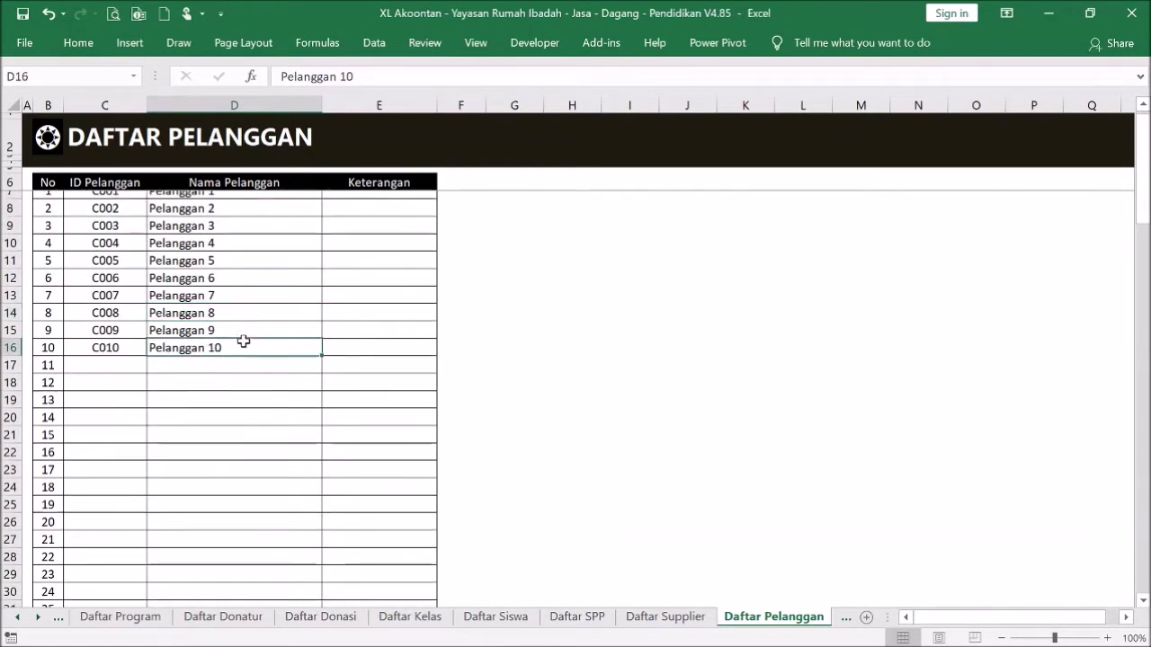
{"action": "left_click_drag", "start_coordinate": [1140, 218], "coordinate": [1140, 492]}
{"action": "scroll", "coordinate": [446, 452], "scroll_direction": "down", "scroll_amount": 2}
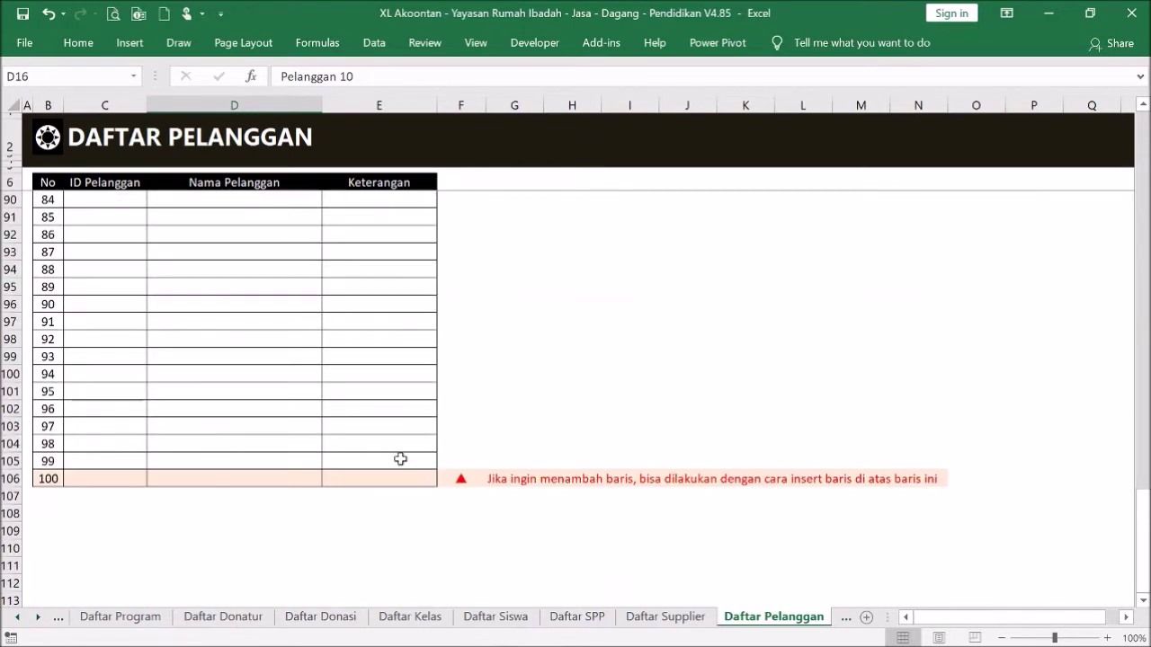
Insert a blank row above the highlighted last row, number 100, of the Daftar Pelanggan table
{"action": "left_click", "coordinate": [9, 478]}
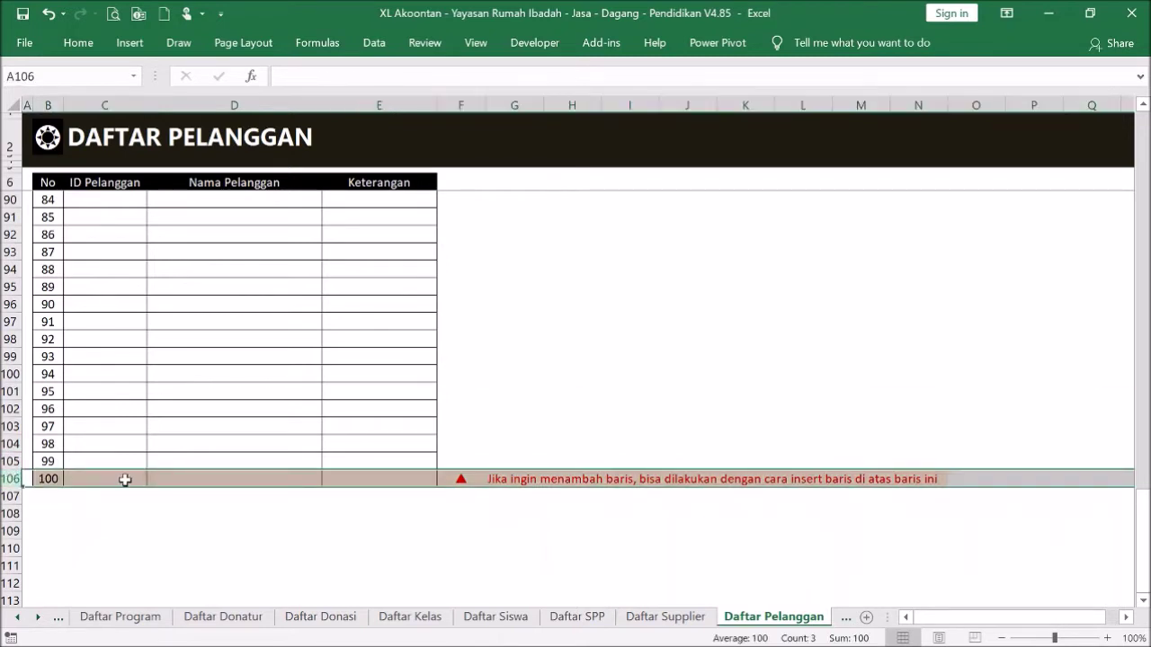
{"action": "right_click", "coordinate": [49, 478]}
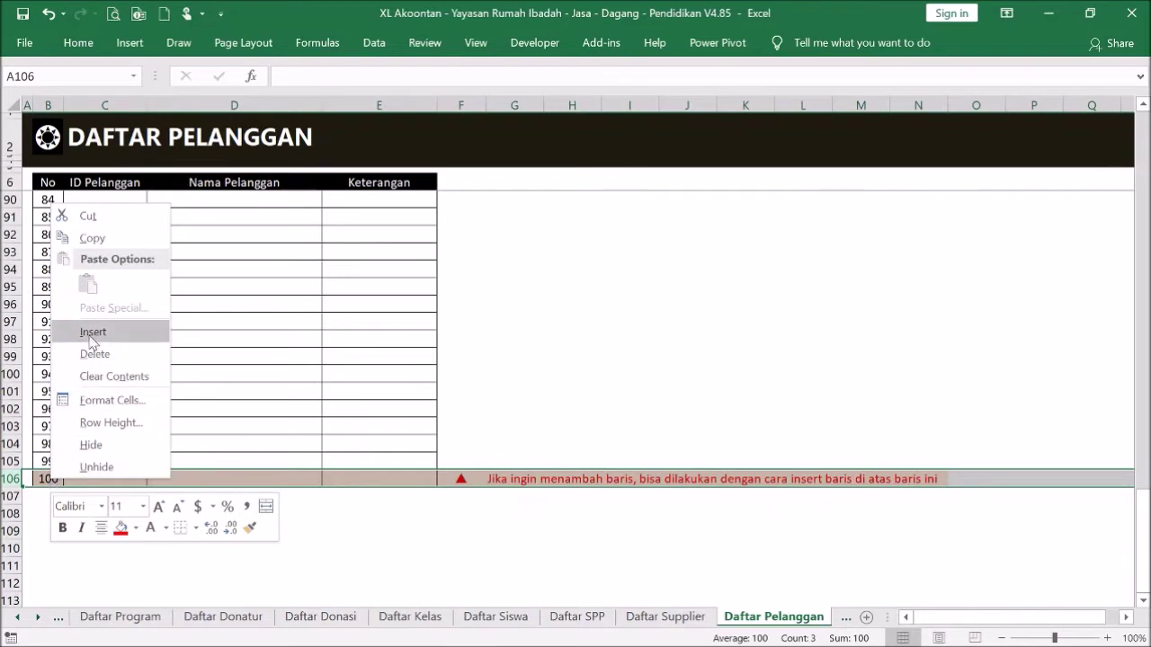
{"action": "left_click", "coordinate": [92, 333]}
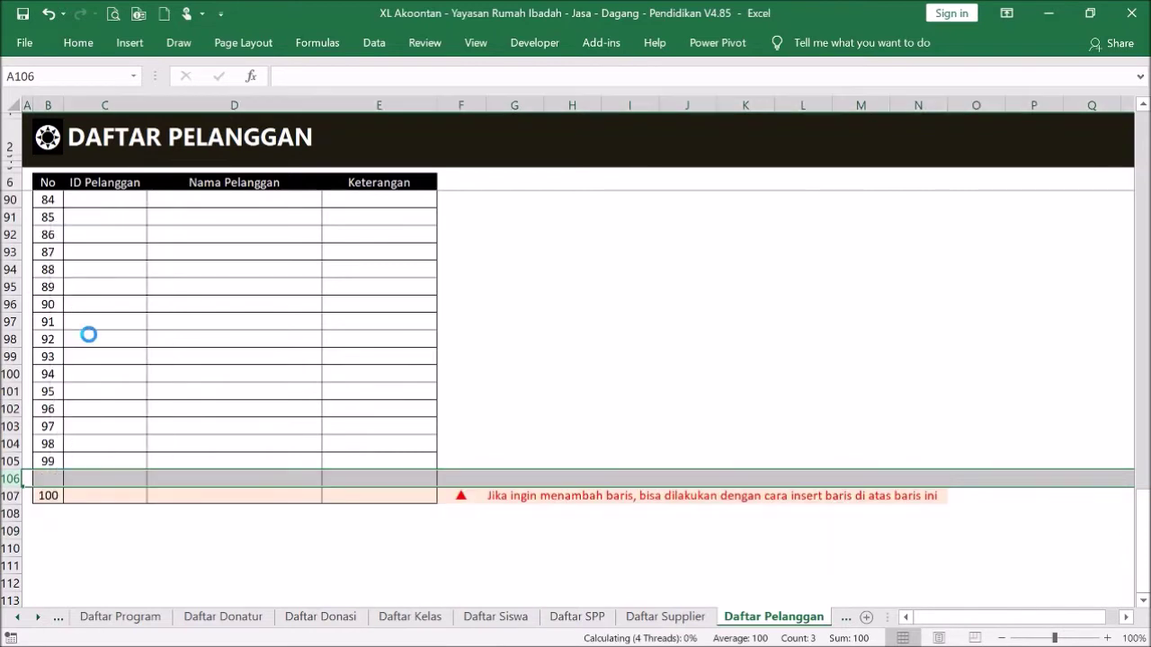
{"action": "left_click", "coordinate": [360, 394]}
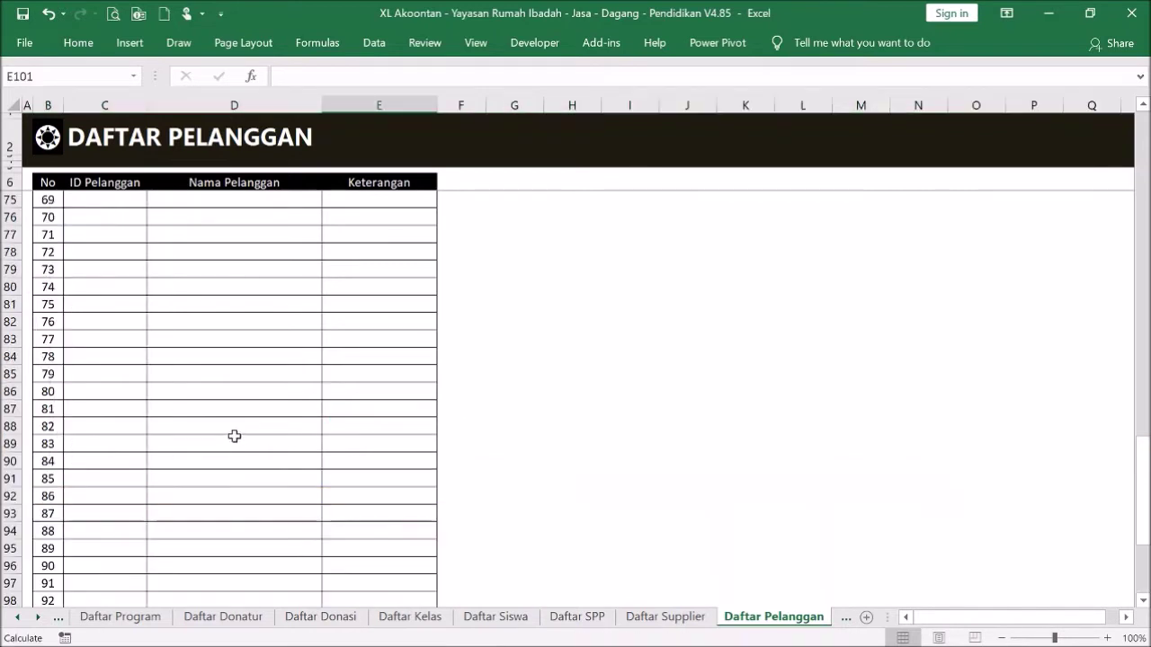
{"action": "scroll", "coordinate": [192, 333], "scroll_direction": "up", "scroll_amount": 12}
{"action": "scroll", "coordinate": [208, 348], "scroll_direction": "down", "scroll_amount": 12}
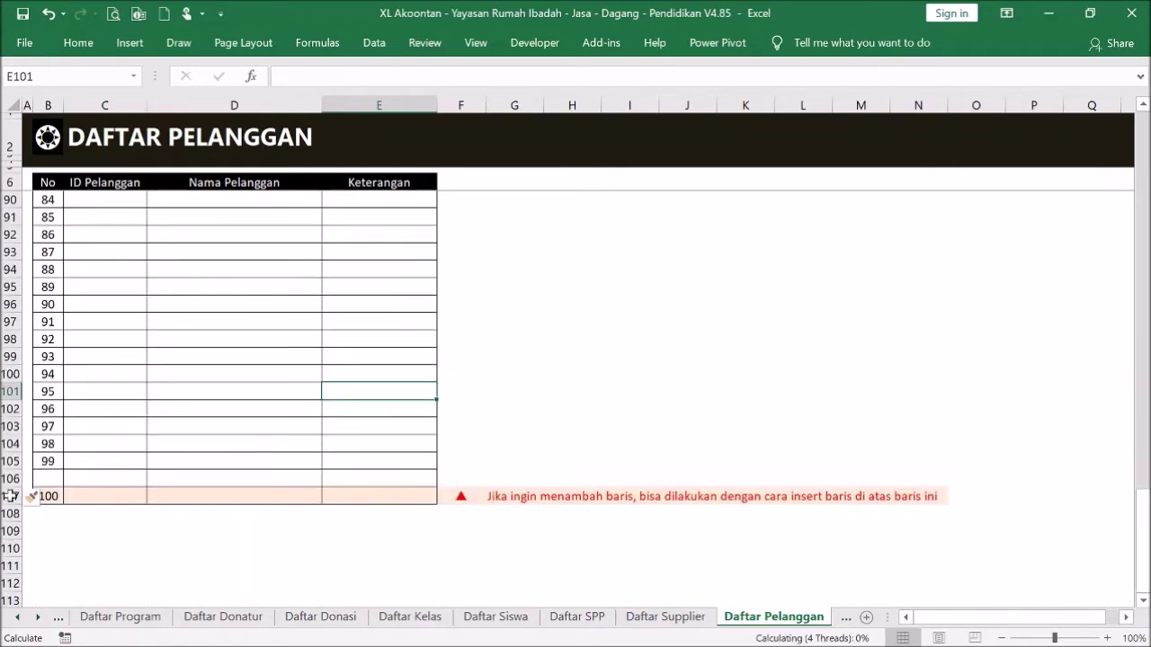
{"action": "scroll", "coordinate": [221, 396], "scroll_direction": "up", "scroll_amount": 20}
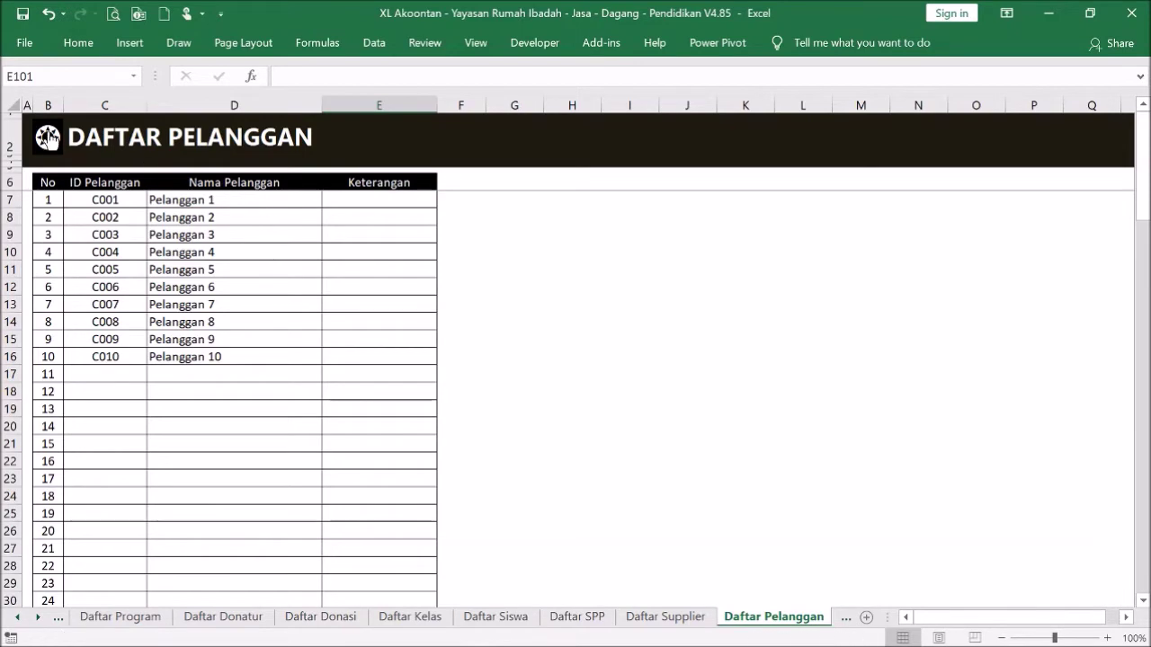
Return to the main menu, open the Daftar Produk Jasa sheet and look through the service product list
{"action": "left_click", "coordinate": [49, 139]}
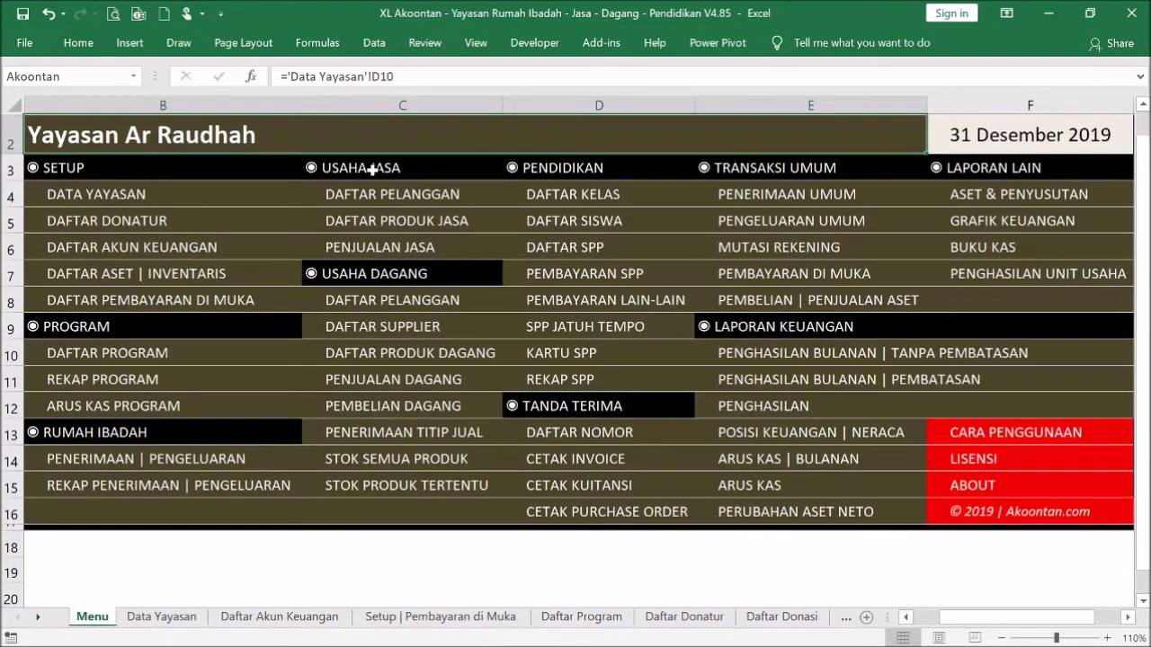
{"action": "left_click", "coordinate": [403, 220]}
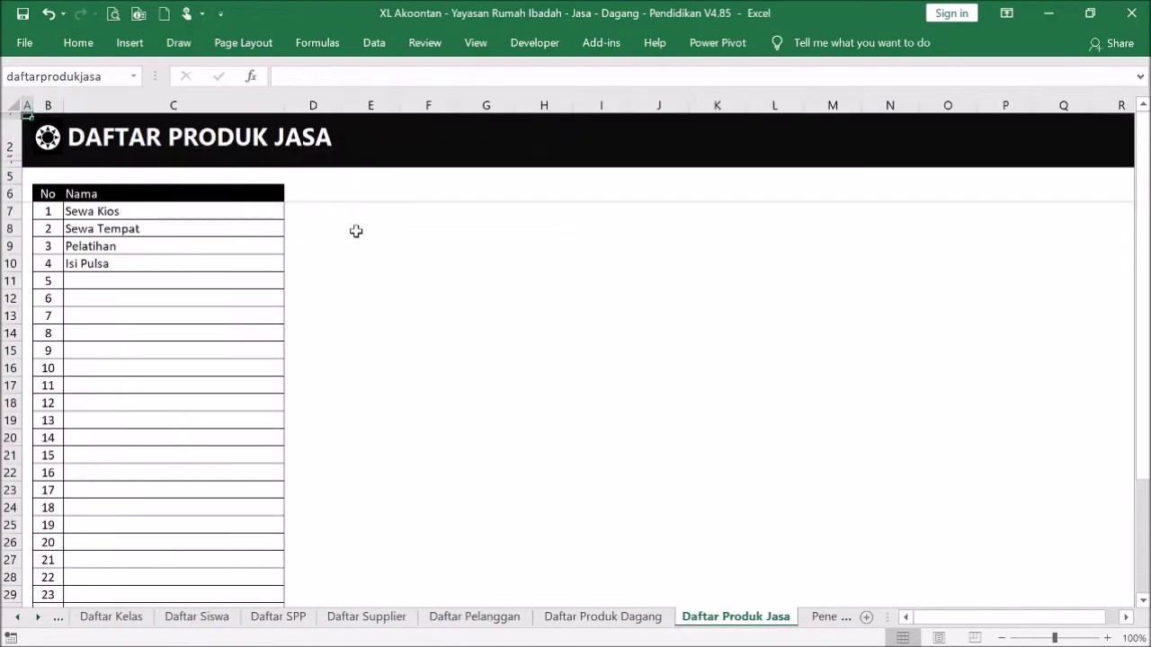
{"action": "left_click_drag", "start_coordinate": [179, 211], "coordinate": [200, 411]}
{"action": "left_click", "coordinate": [203, 348]}
{"action": "left_click_drag", "start_coordinate": [206, 211], "coordinate": [213, 249]}
{"action": "scroll", "coordinate": [218, 298], "scroll_direction": "down", "scroll_amount": 12}
{"action": "scroll", "coordinate": [216, 298], "scroll_direction": "up", "scroll_amount": 5}
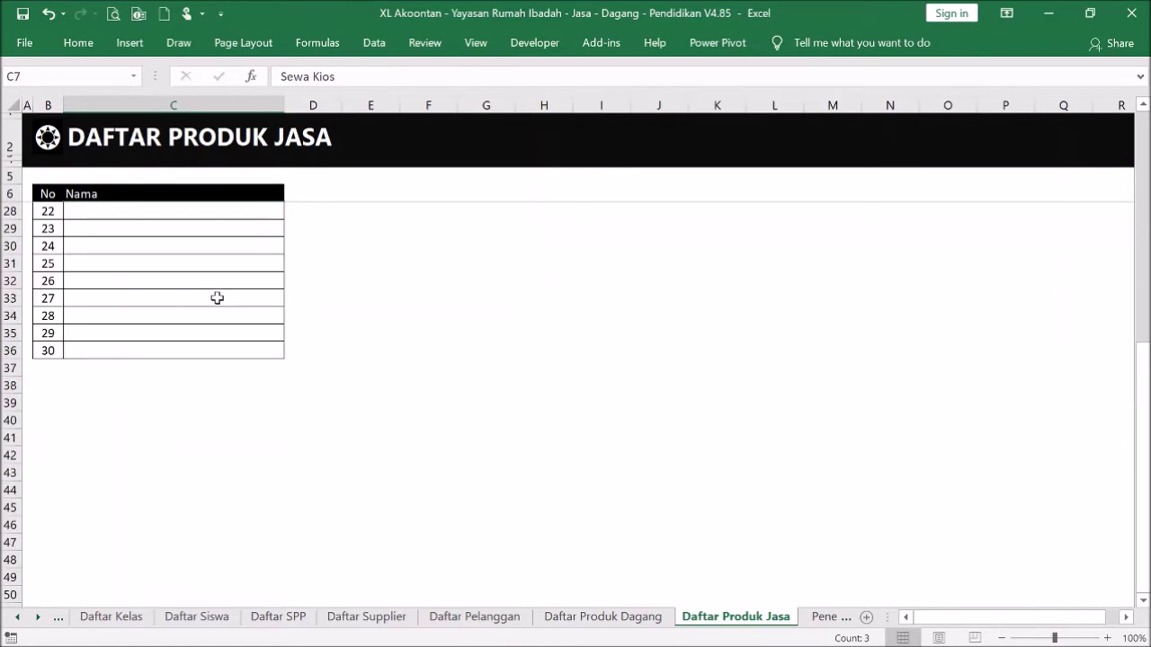
{"action": "left_click", "coordinate": [133, 345]}
{"action": "scroll", "coordinate": [218, 318], "scroll_direction": "up", "scroll_amount": 4}
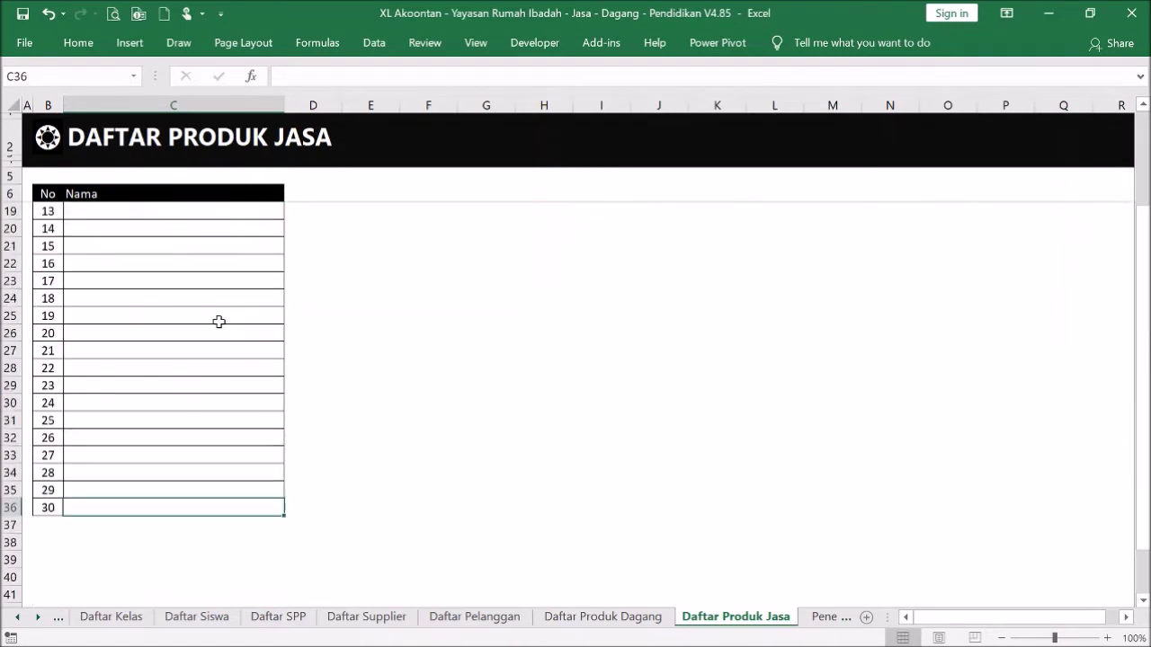
Insert a blank row above the last row, number 30, of the Daftar Produk Jasa table
{"action": "scroll", "coordinate": [219, 318], "scroll_direction": "down", "scroll_amount": 5}
{"action": "left_click", "coordinate": [11, 298]}
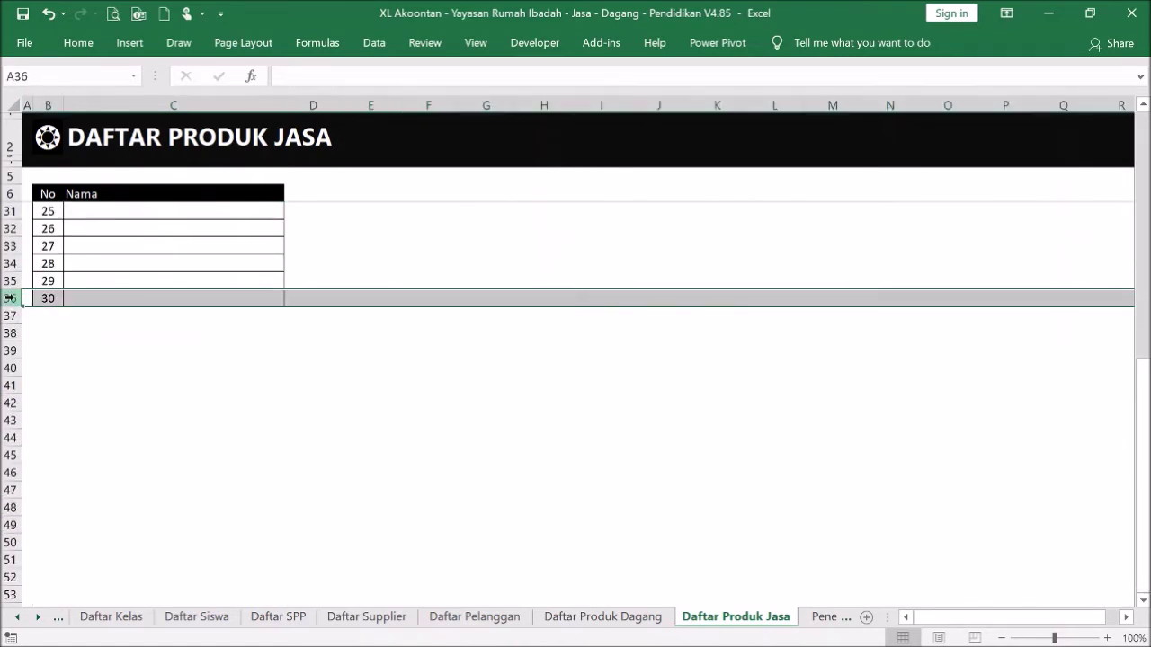
{"action": "right_click", "coordinate": [75, 301]}
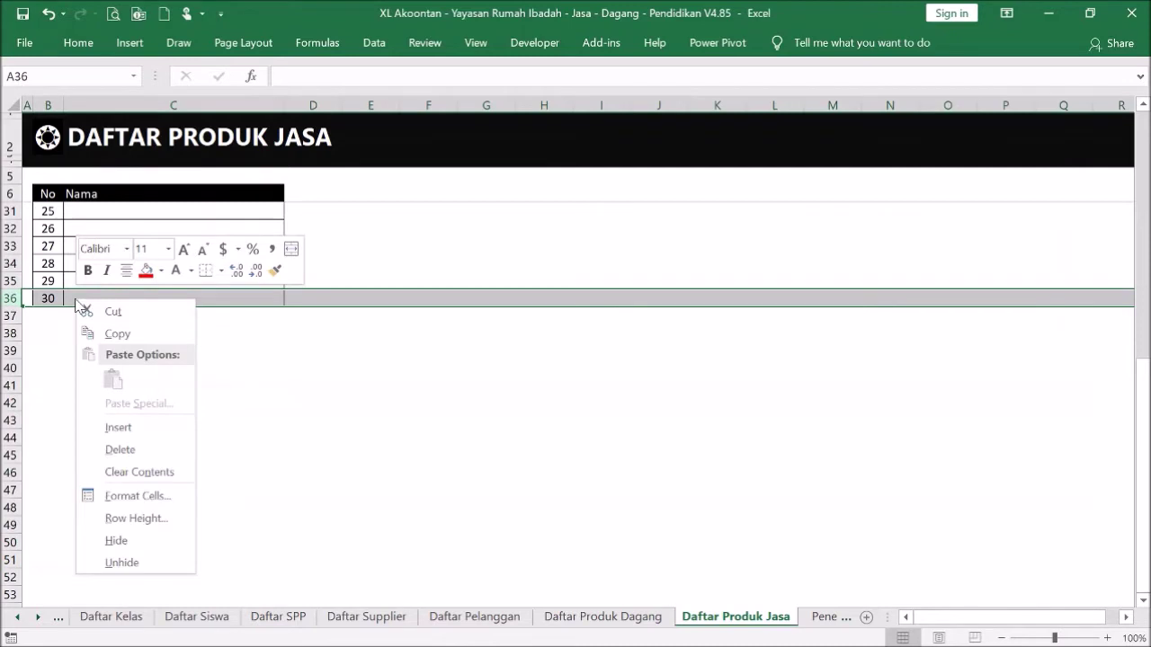
{"action": "left_click", "coordinate": [118, 427]}
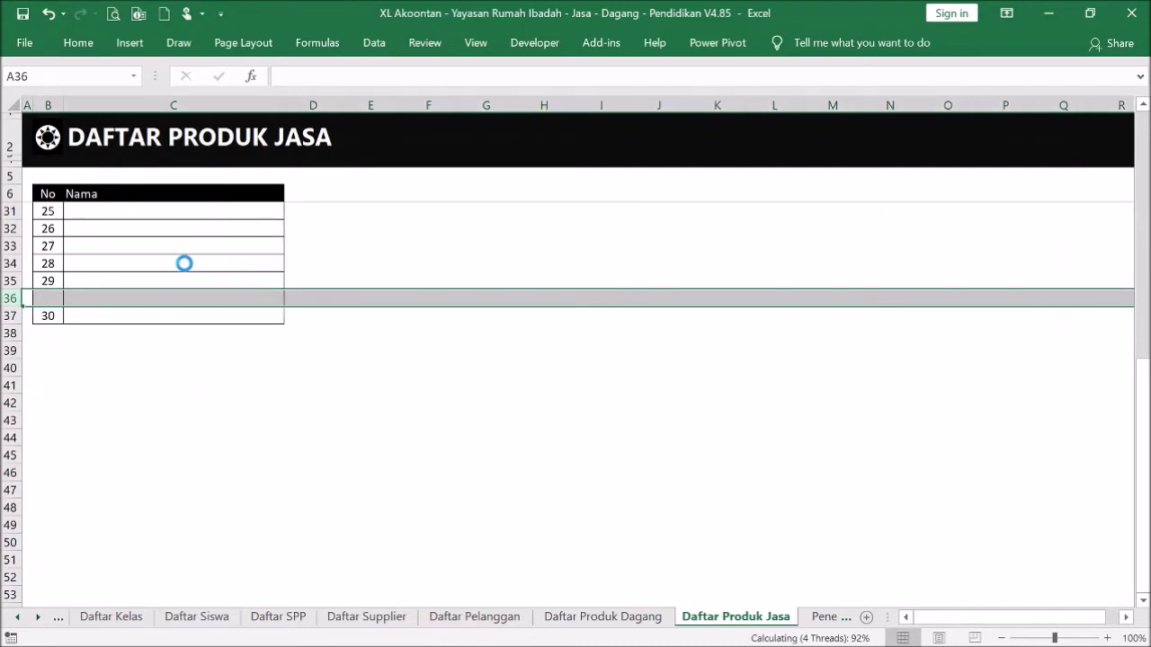
{"action": "left_click", "coordinate": [221, 262]}
{"action": "scroll", "coordinate": [225, 261], "scroll_direction": "up", "scroll_amount": 8}
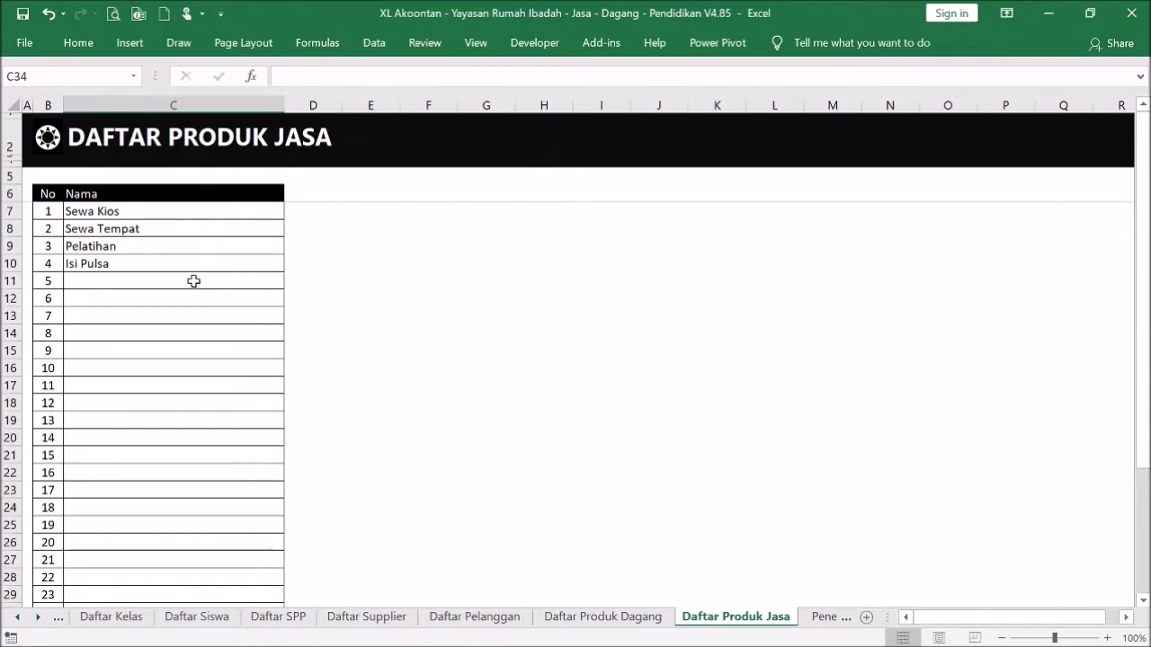
Go back to the main menu and open the Penjualan Jasa sheet
{"action": "left_click", "coordinate": [50, 139]}
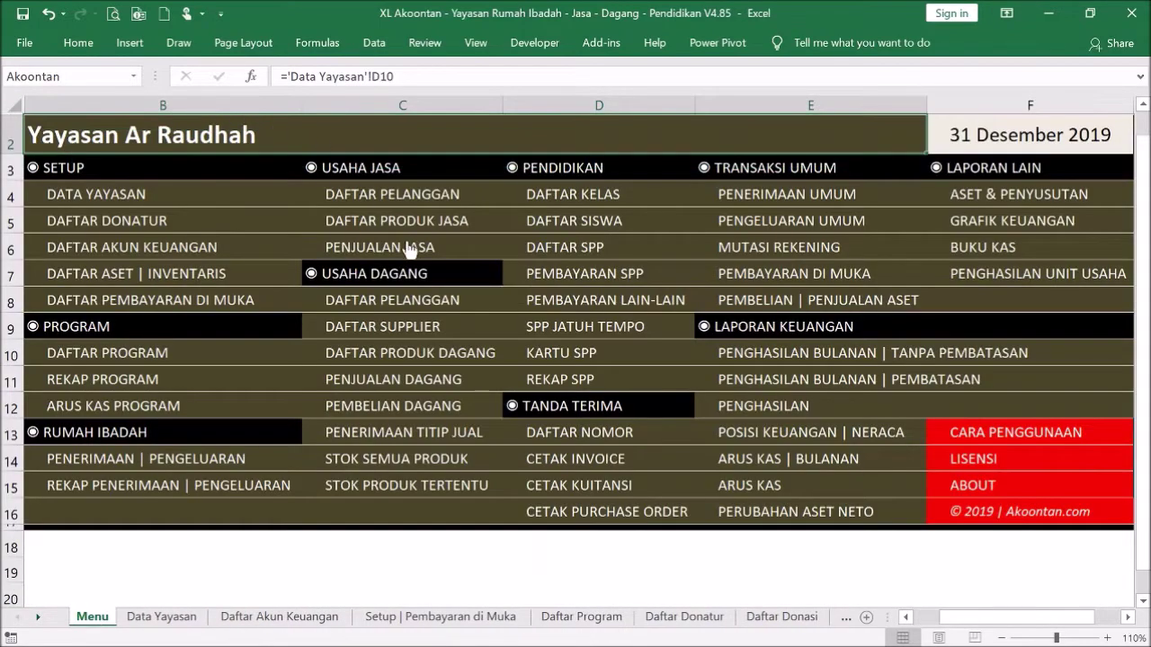
{"action": "left_click", "coordinate": [403, 243]}
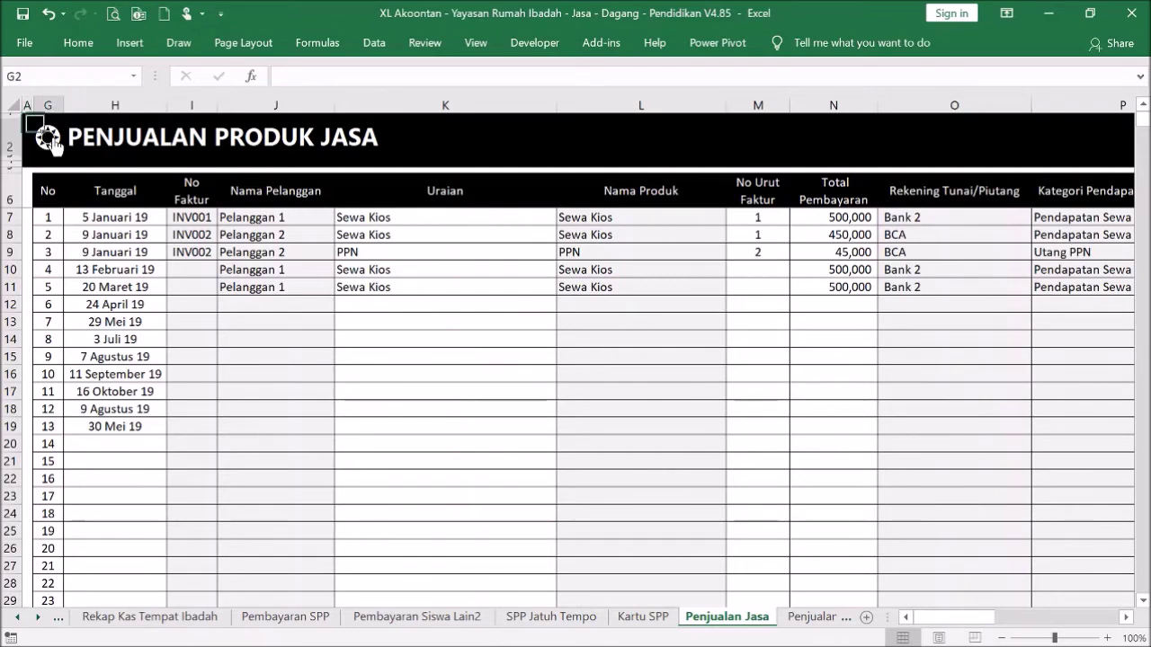
{"action": "left_click", "coordinate": [49, 136]}
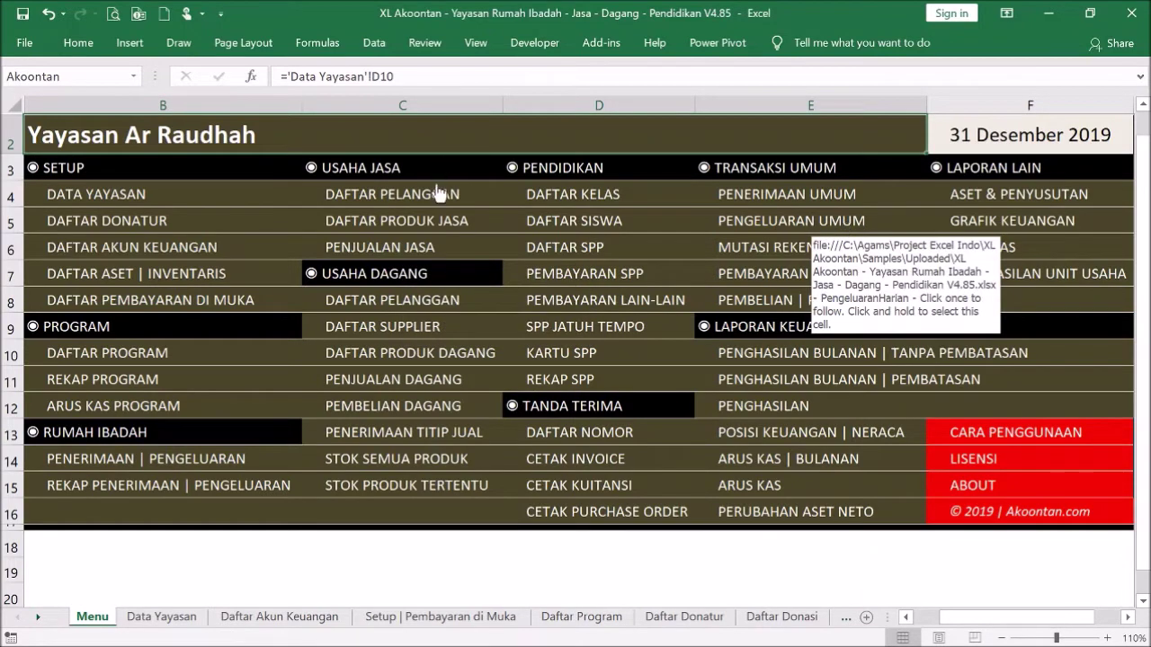
{"action": "left_click", "coordinate": [392, 246]}
Examine the transaction dates in the Tanggal column of the service sales table
{"action": "left_click_drag", "start_coordinate": [121, 218], "coordinate": [135, 321]}
{"action": "left_click", "coordinate": [140, 216]}
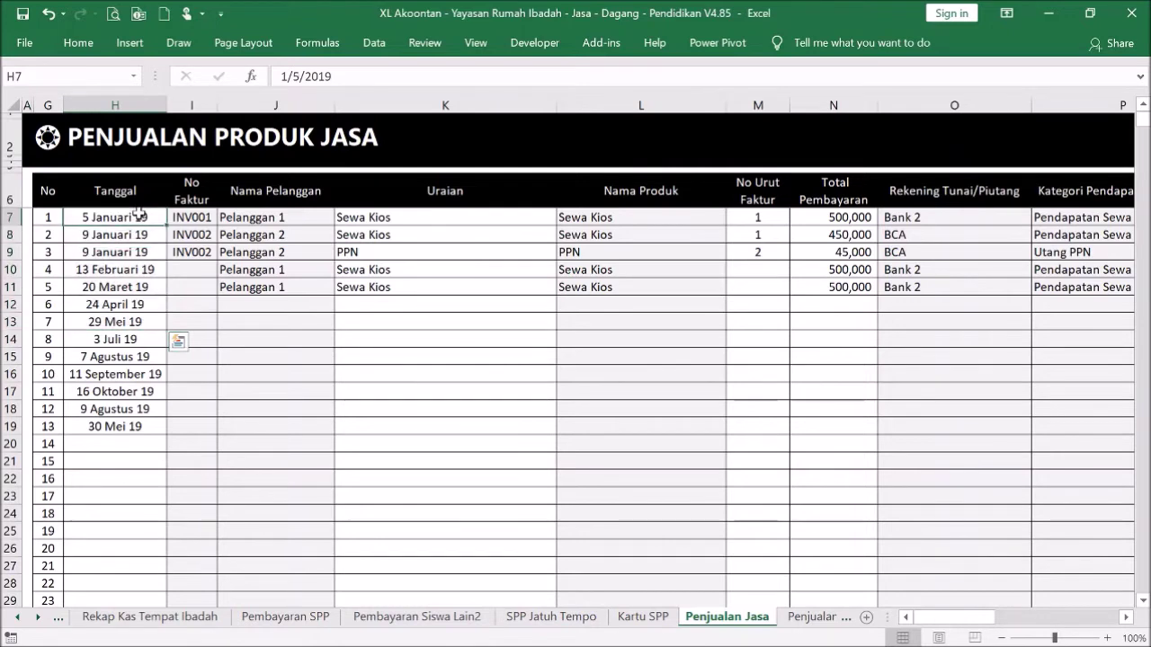
{"action": "left_click_drag", "start_coordinate": [135, 272], "coordinate": [137, 414]}
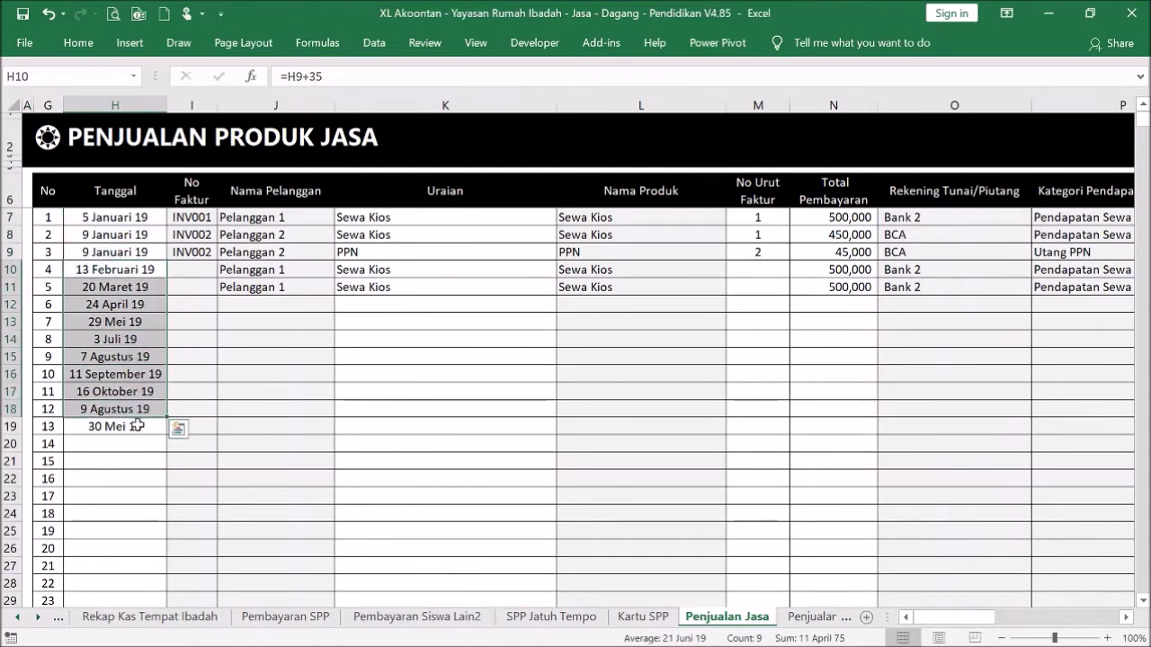
{"action": "left_click", "coordinate": [137, 426]}
Enter the date as 5 Januari 19 in the first row of the Tanggal column, cell H7
{"action": "left_click", "coordinate": [122, 216]}
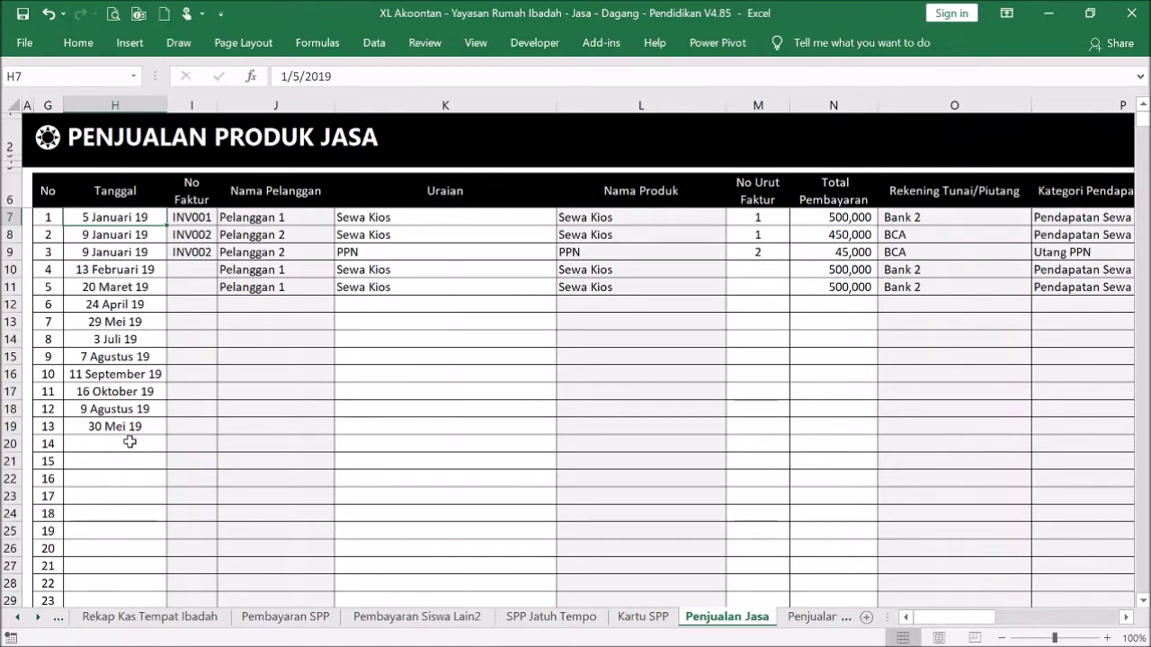
{"action": "type", "text": "5"}
{"action": "type", "text": "/1"}
{"action": "key", "text": "BackSpace"}
{"action": "key", "text": "BackSpace"}
{"action": "type", "text": "Januar"}
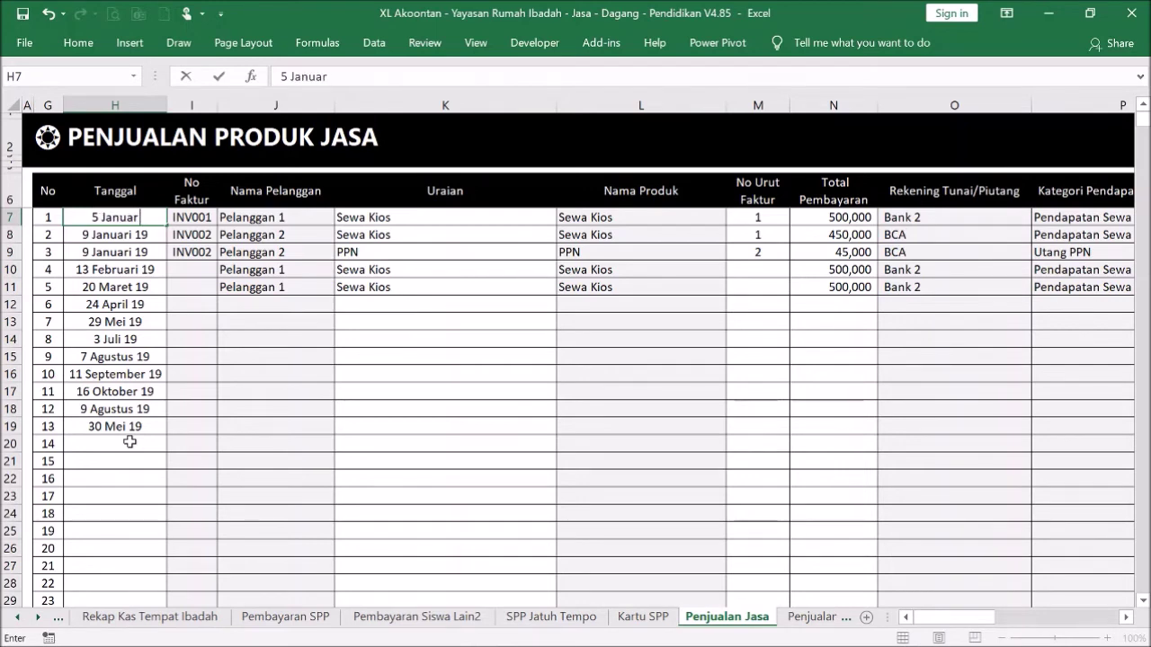
{"action": "type", "text": "i 19"}
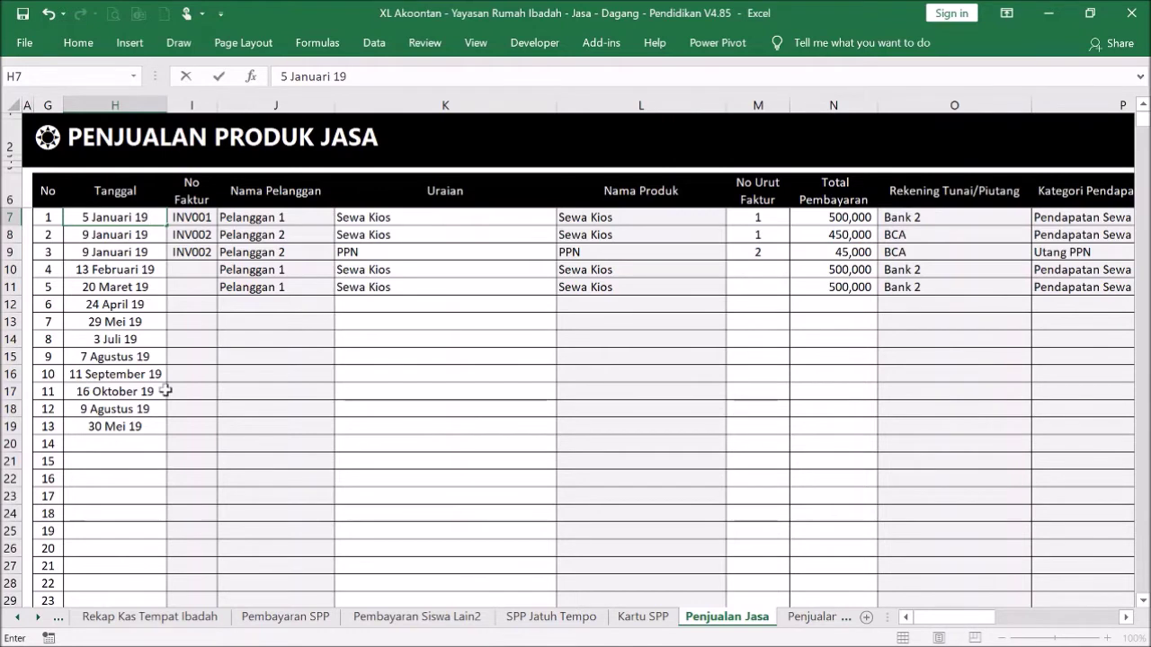
{"action": "key", "text": "Return"}
Compare the stored date values of the first two Tanggal entries, H7 and H8, without editing them
{"action": "left_click", "coordinate": [144, 217]}
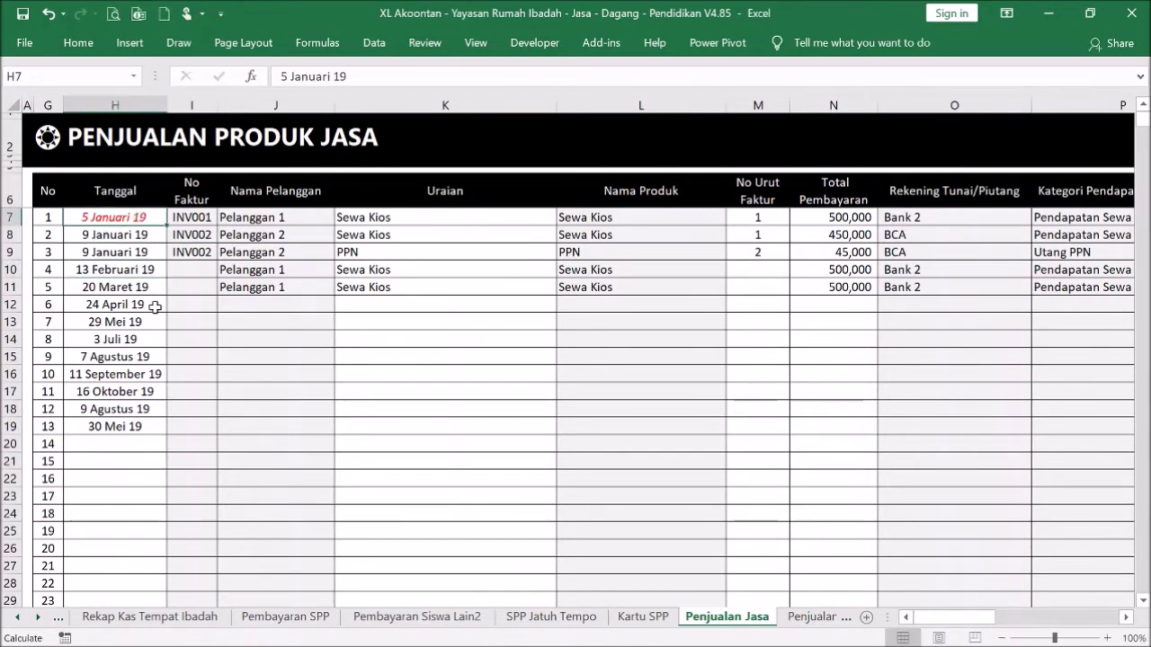
{"action": "left_click", "coordinate": [138, 234]}
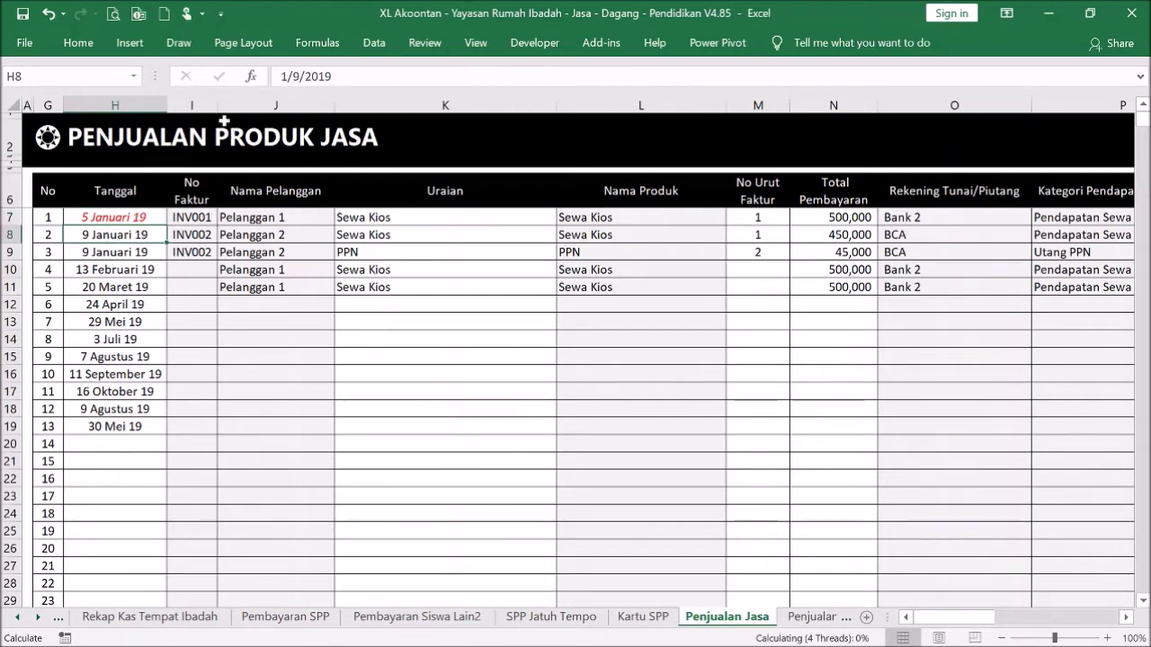
{"action": "left_click_drag", "start_coordinate": [280, 76], "coordinate": [332, 76]}
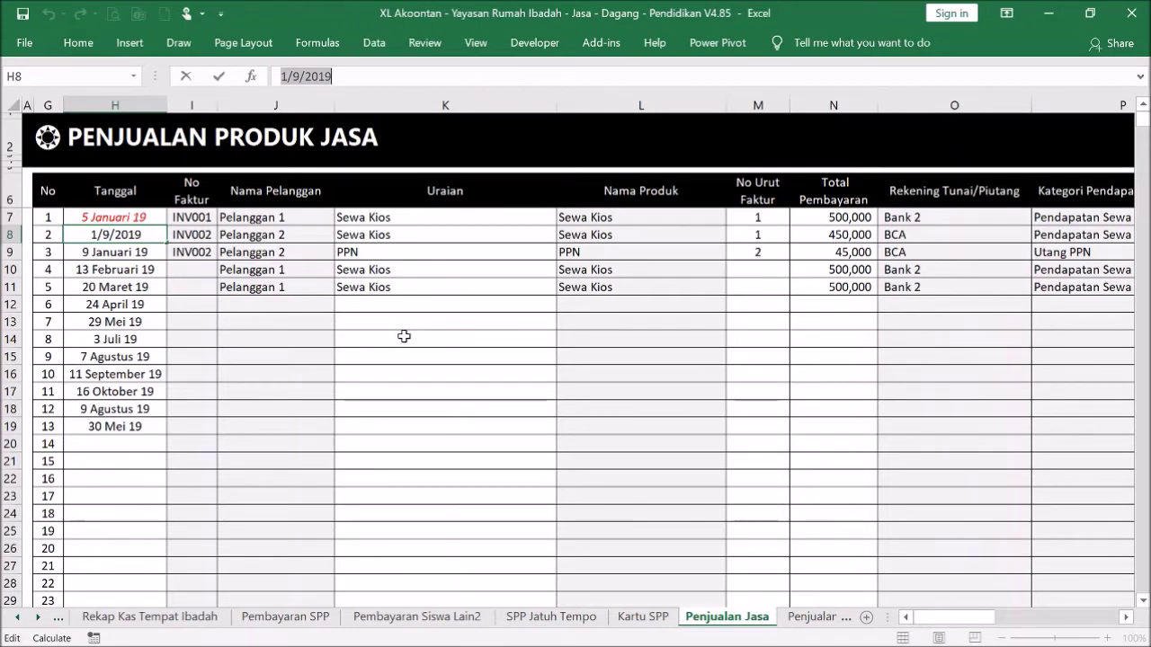
{"action": "key", "text": "Escape"}
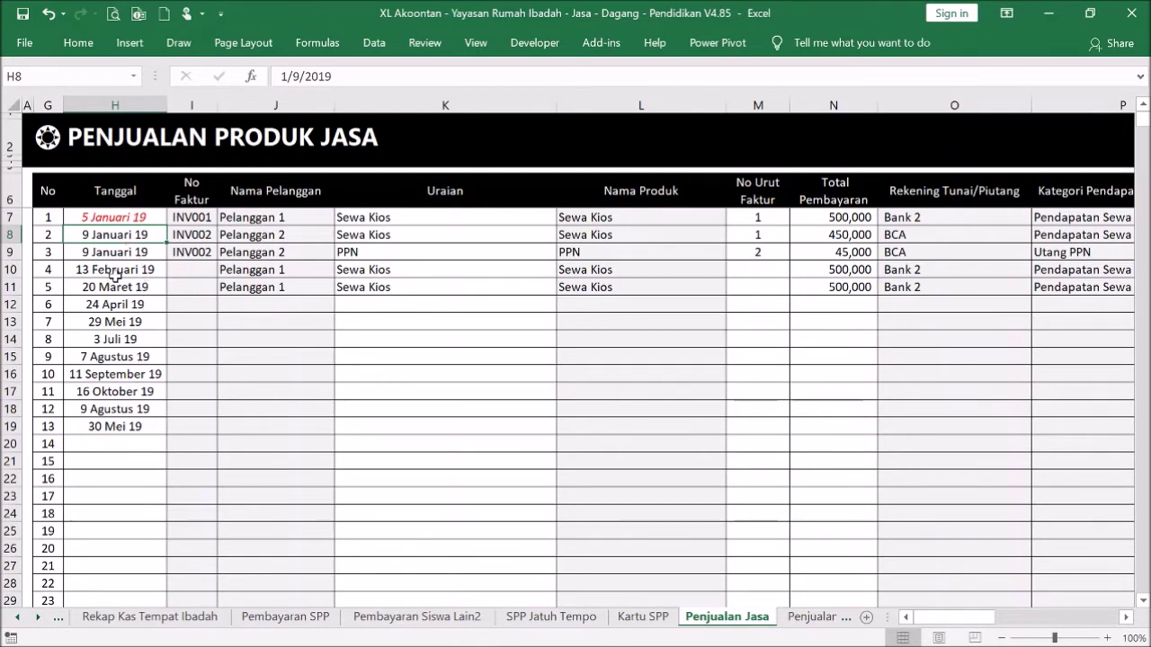
Replace the first Tanggal entry in H7 with the abbreviated date 5 jan 19
{"action": "left_click", "coordinate": [145, 214]}
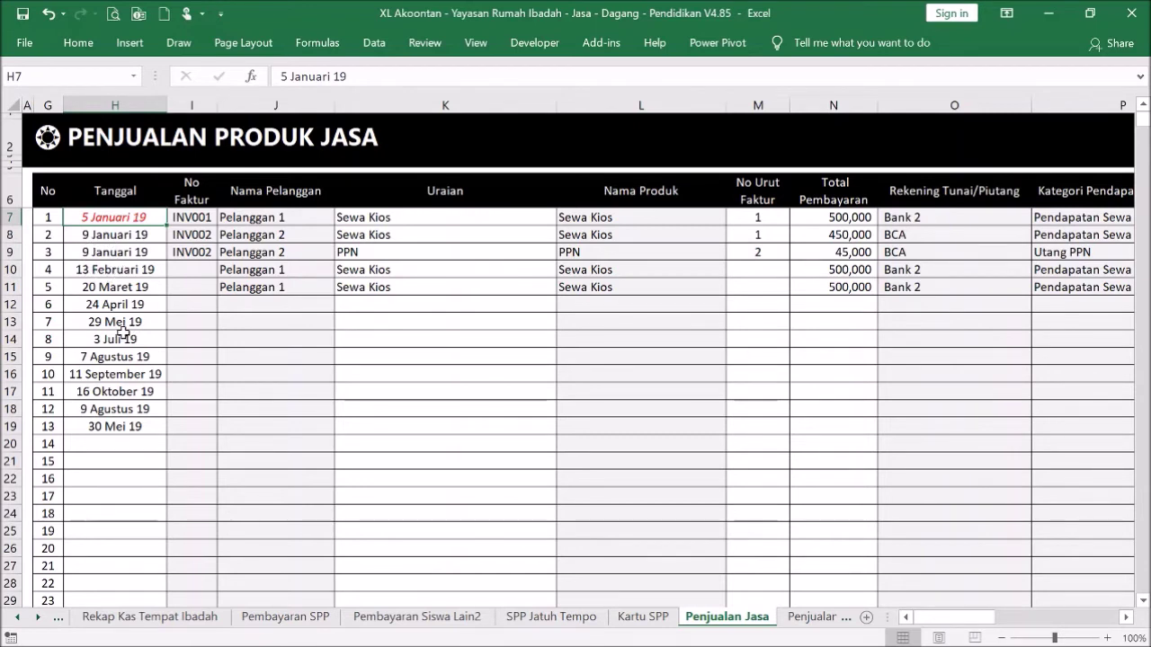
{"action": "type", "text": "5 jan"}
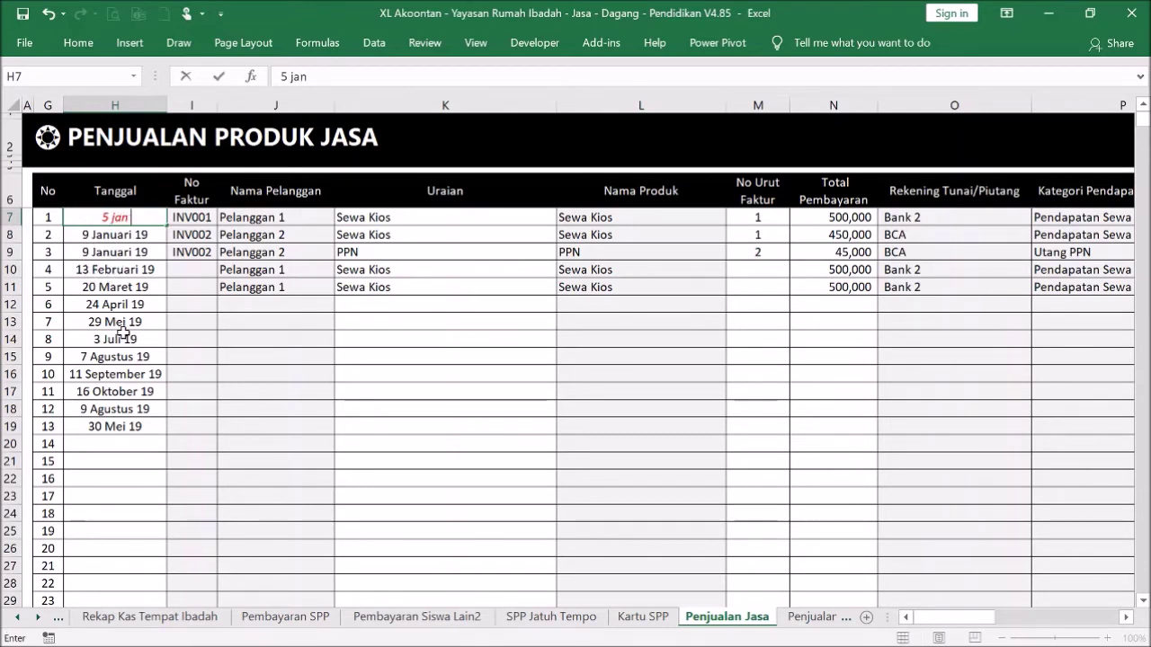
{"action": "type", "text": " 19"}
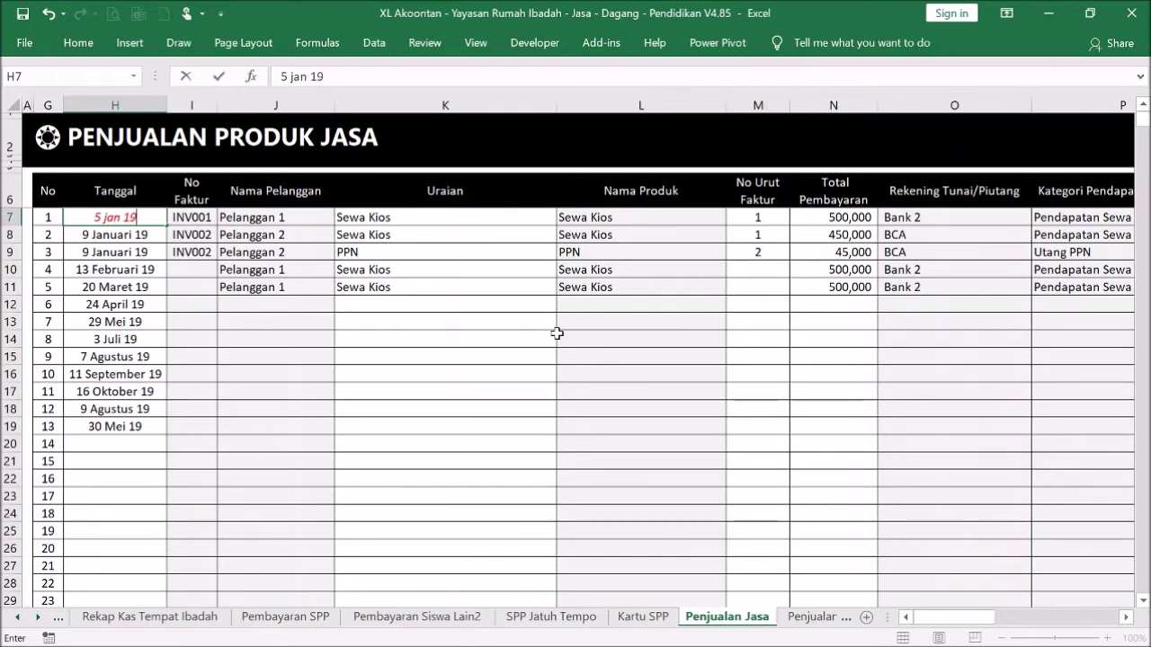
{"action": "key", "text": "Return"}
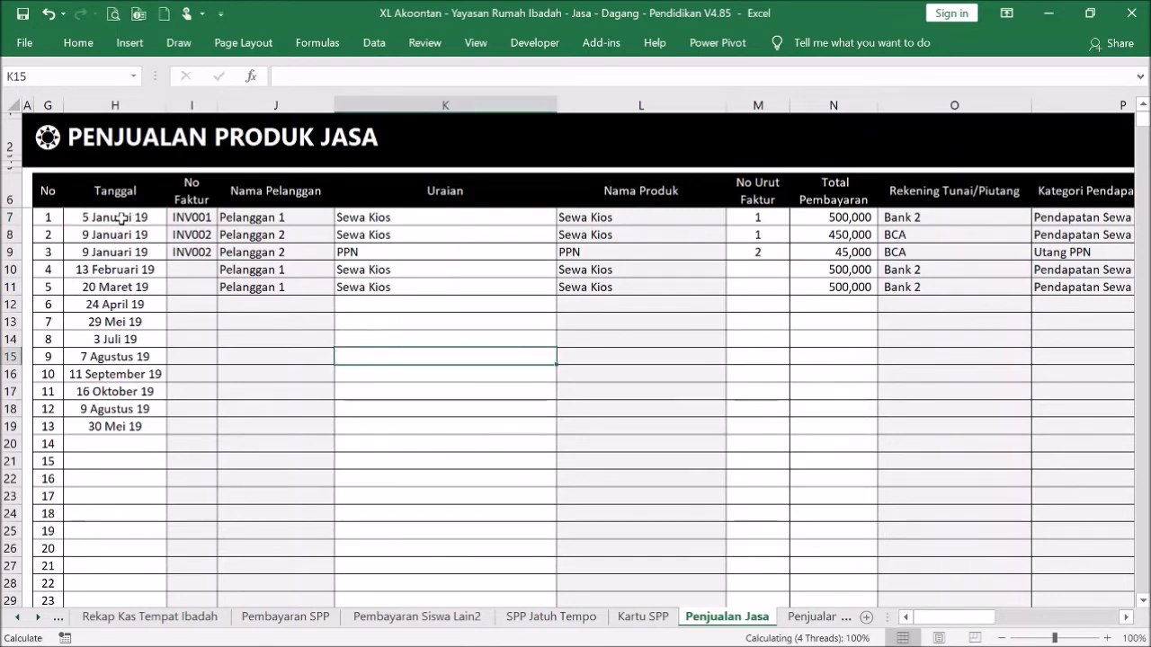
Replace the first Tanggal entry in H7 with 5 january 19 and check its stored date value
{"action": "left_click", "coordinate": [124, 217]}
{"action": "type", "text": "5 janu"}
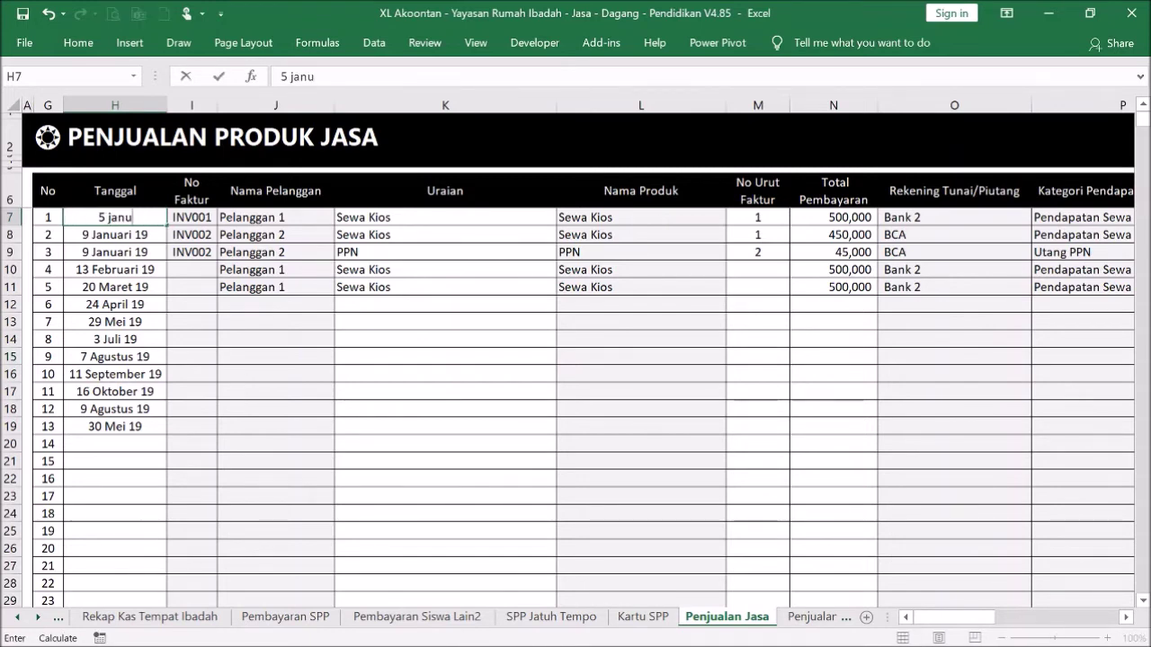
{"action": "type", "text": "ary 19"}
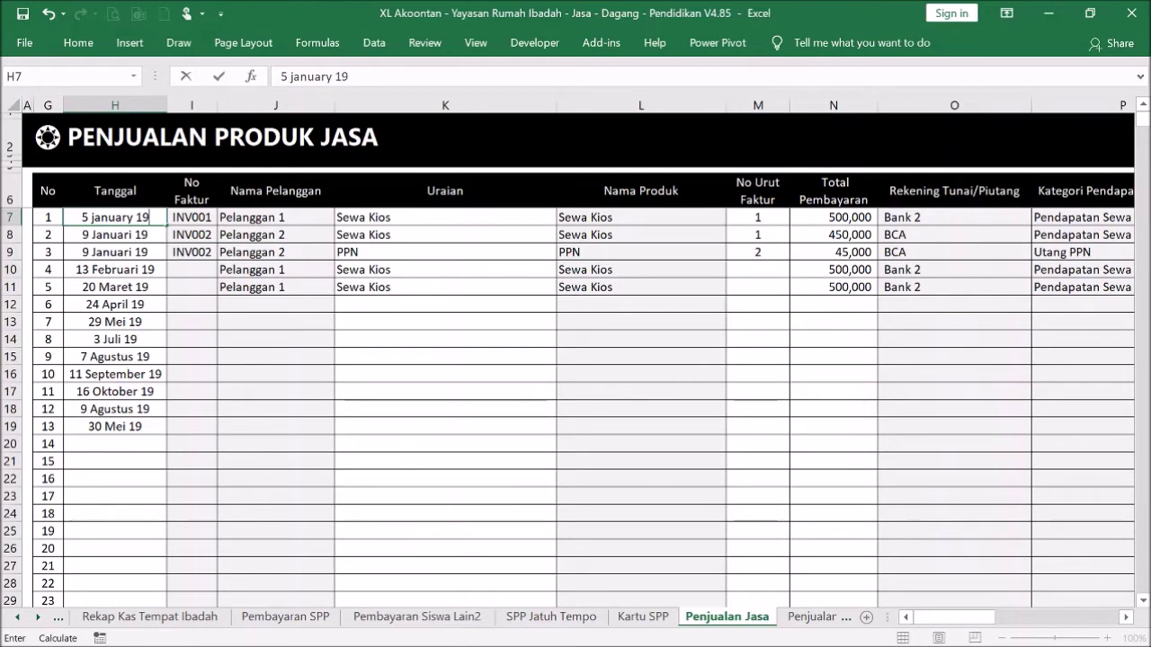
{"action": "left_click", "coordinate": [404, 339]}
{"action": "left_click", "coordinate": [146, 215]}
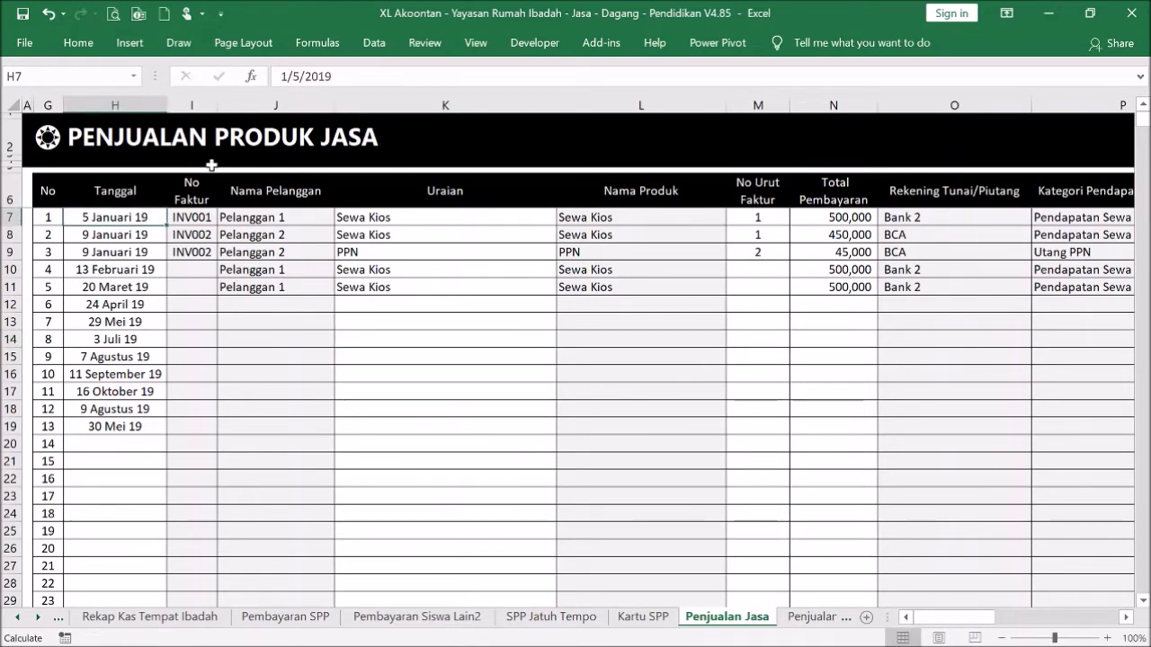
Review the customer choices available for the first sale in the Nama Pelanggan column
{"action": "left_click", "coordinate": [270, 351]}
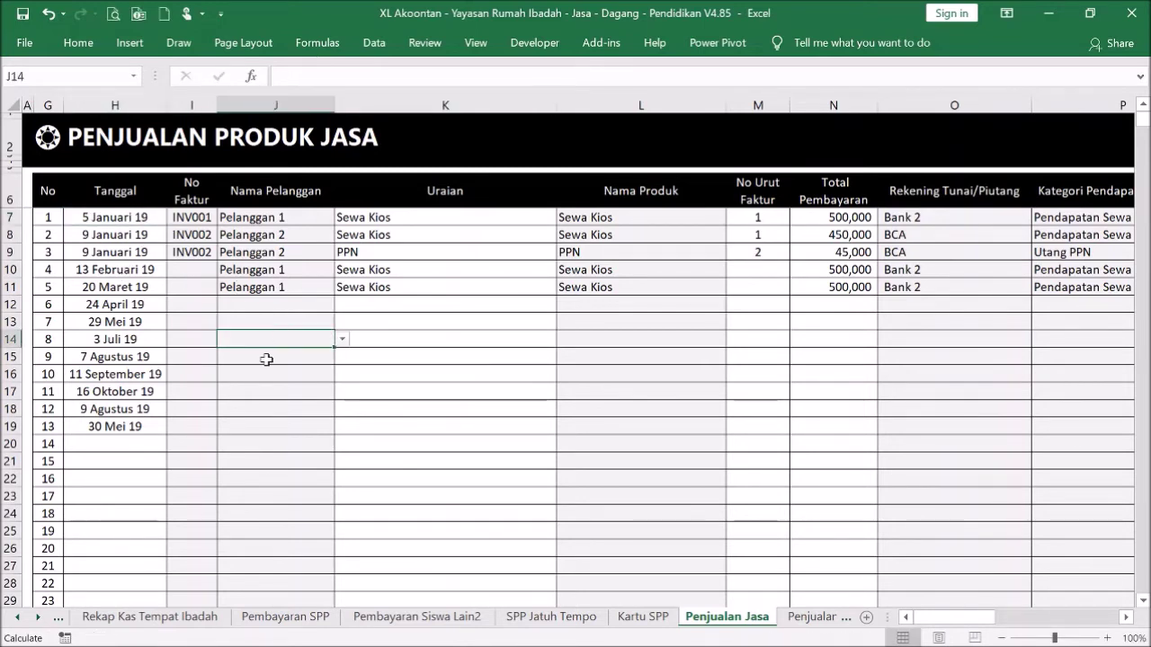
{"action": "left_click", "coordinate": [286, 301]}
{"action": "left_click", "coordinate": [305, 219]}
{"action": "left_click", "coordinate": [341, 218]}
{"action": "left_click", "coordinate": [342, 220]}
Review the Uraian descriptions and the product choices for the first sale's Nama Produk, without changing anything
{"action": "left_click", "coordinate": [439, 221]}
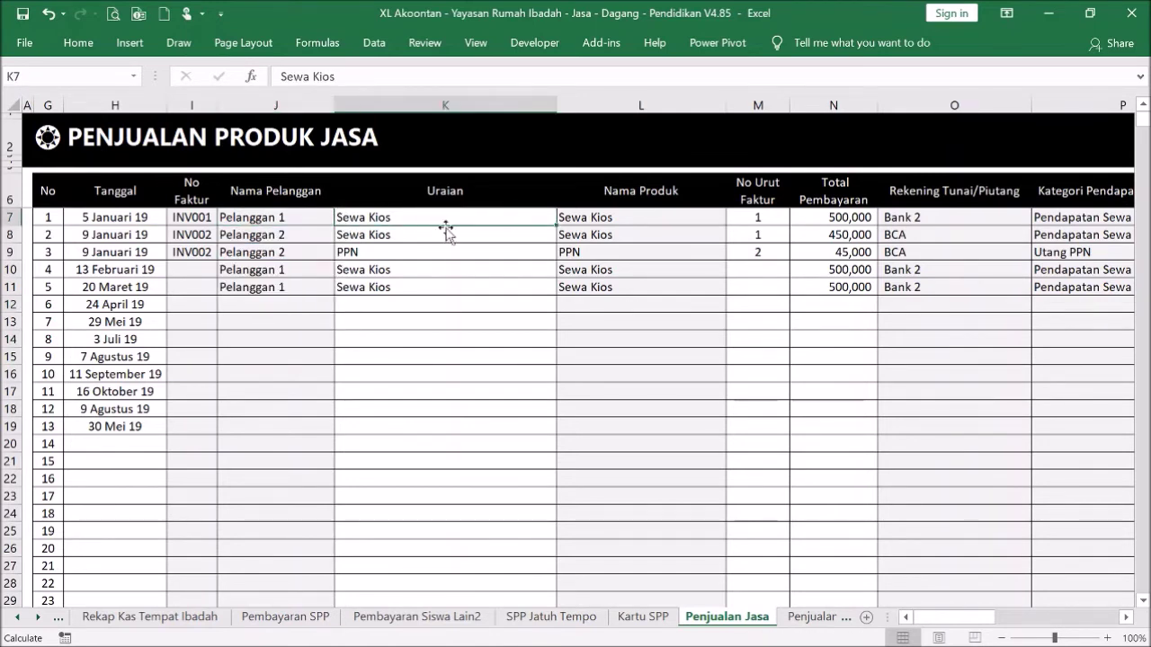
{"action": "left_click_drag", "start_coordinate": [441, 226], "coordinate": [437, 285]}
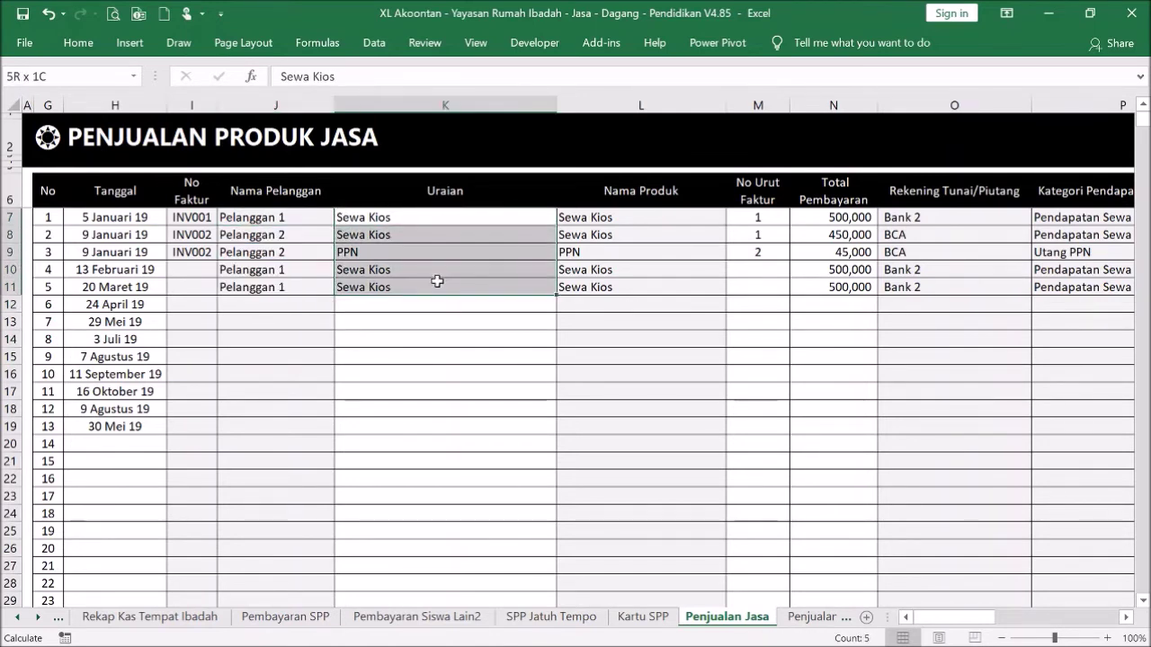
{"action": "left_click", "coordinate": [620, 223]}
{"action": "left_click", "coordinate": [733, 219]}
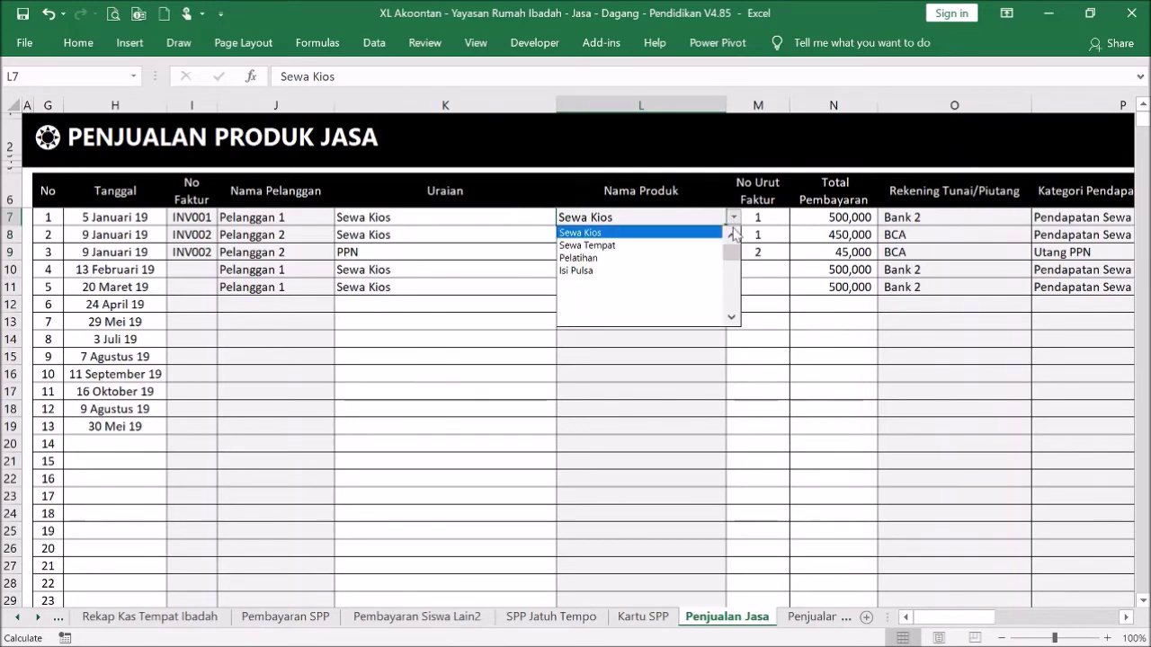
{"action": "left_click", "coordinate": [692, 217]}
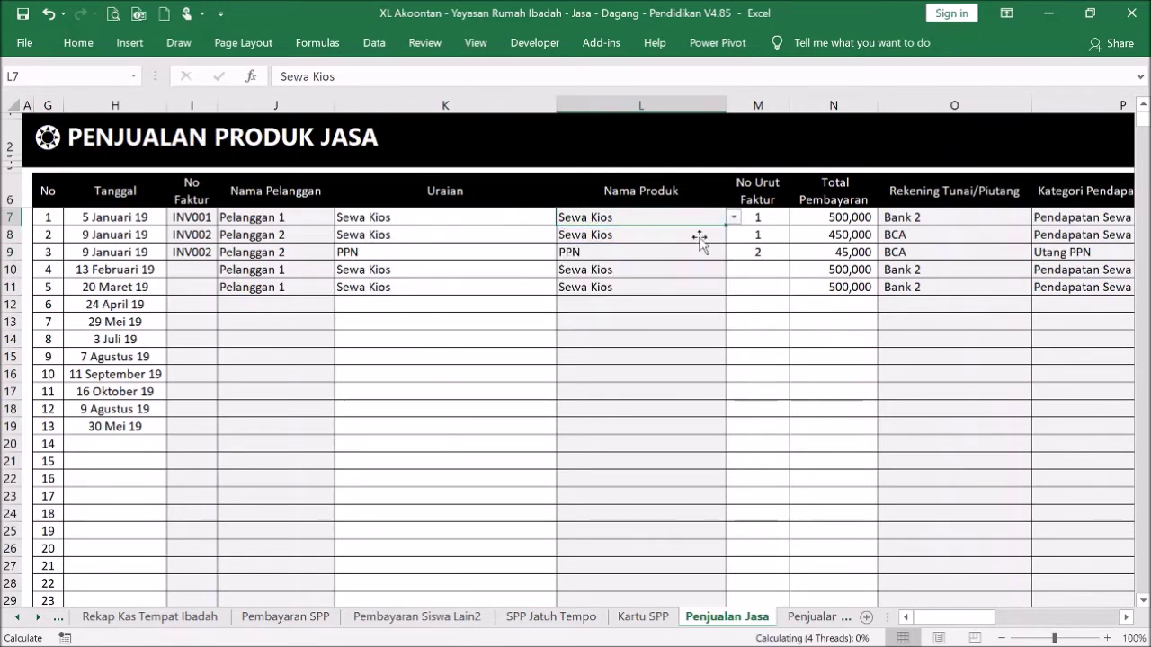
Compare the No Urut Faktur sequence numbers with the invoice numbers of the first three sales rows
{"action": "left_click", "coordinate": [769, 220]}
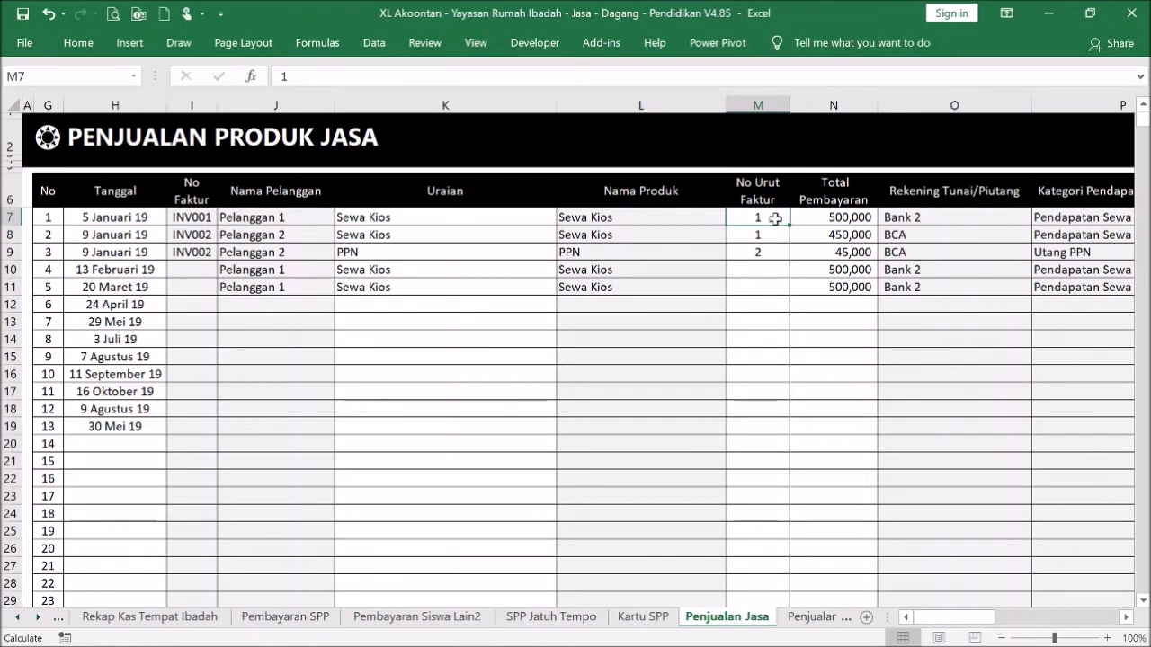
{"action": "left_click_drag", "start_coordinate": [771, 217], "coordinate": [781, 238]}
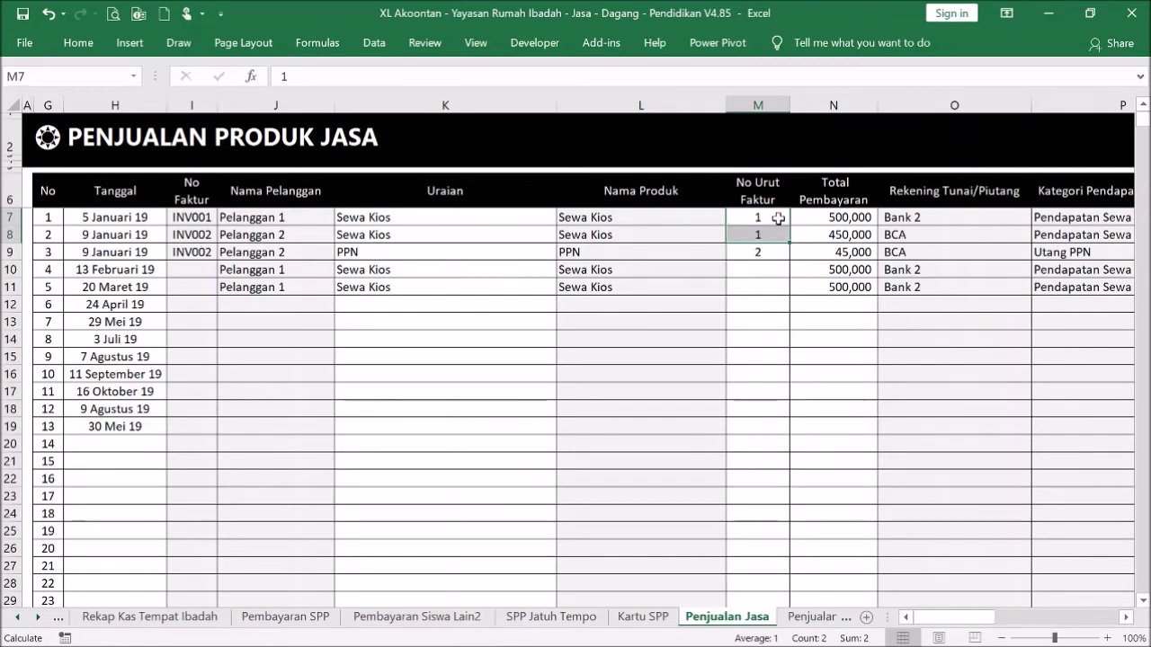
{"action": "left_click", "coordinate": [778, 219]}
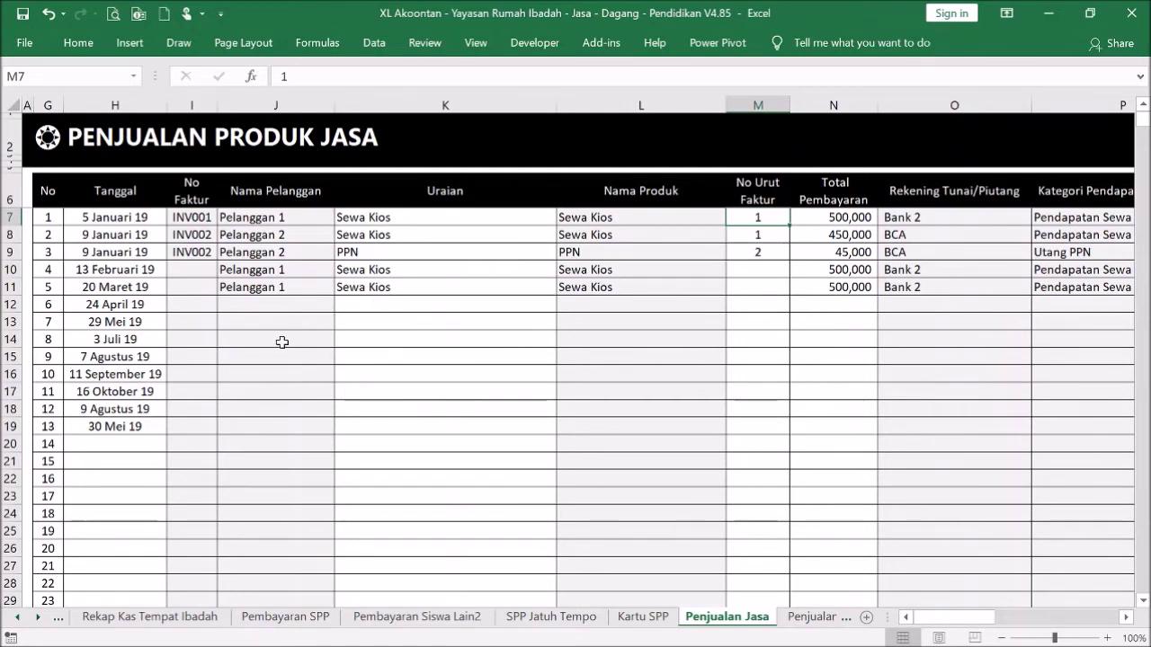
{"action": "left_click", "coordinate": [207, 216]}
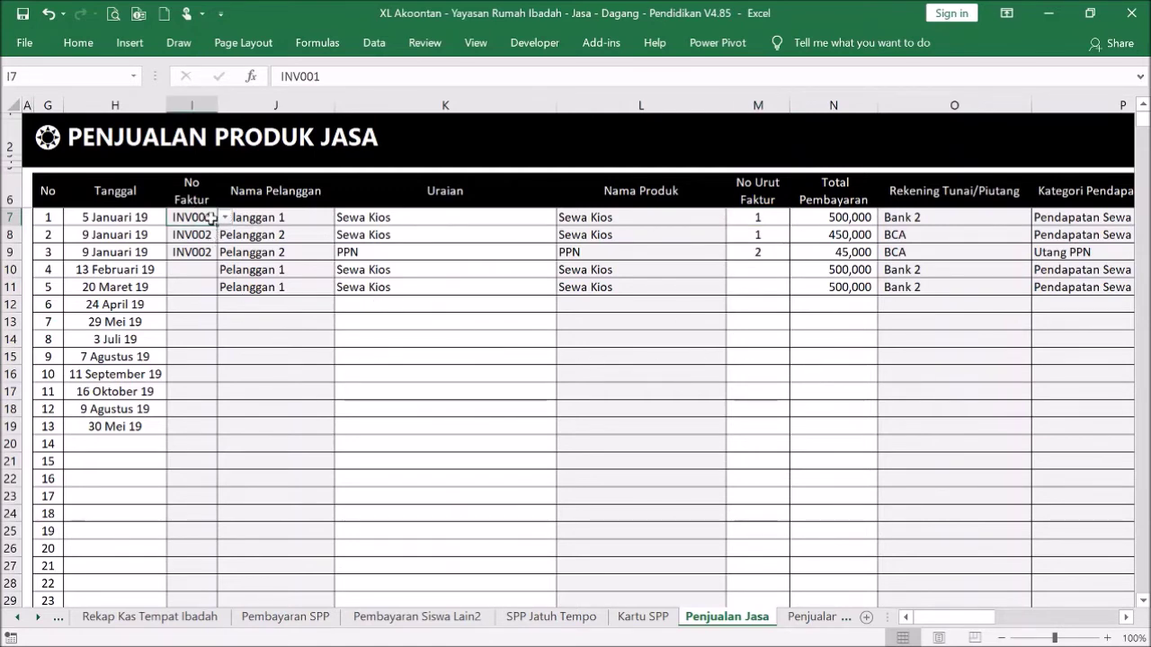
{"action": "left_click", "coordinate": [761, 214]}
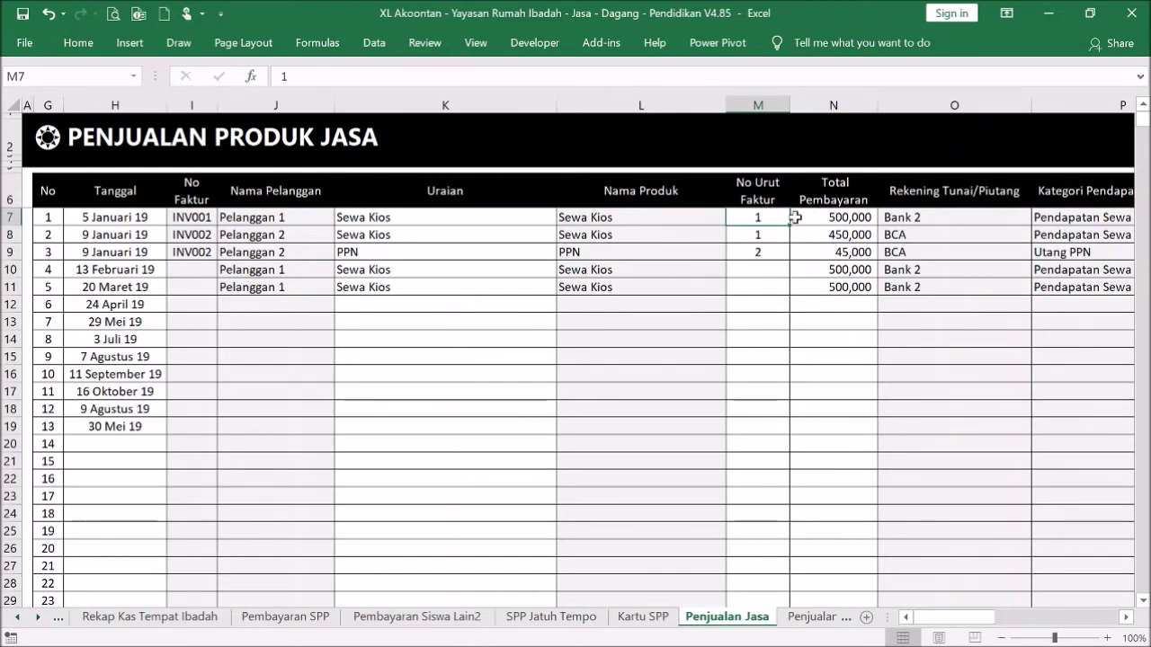
{"action": "left_click_drag", "start_coordinate": [193, 236], "coordinate": [195, 245]}
{"action": "left_click_drag", "start_coordinate": [776, 235], "coordinate": [764, 249]}
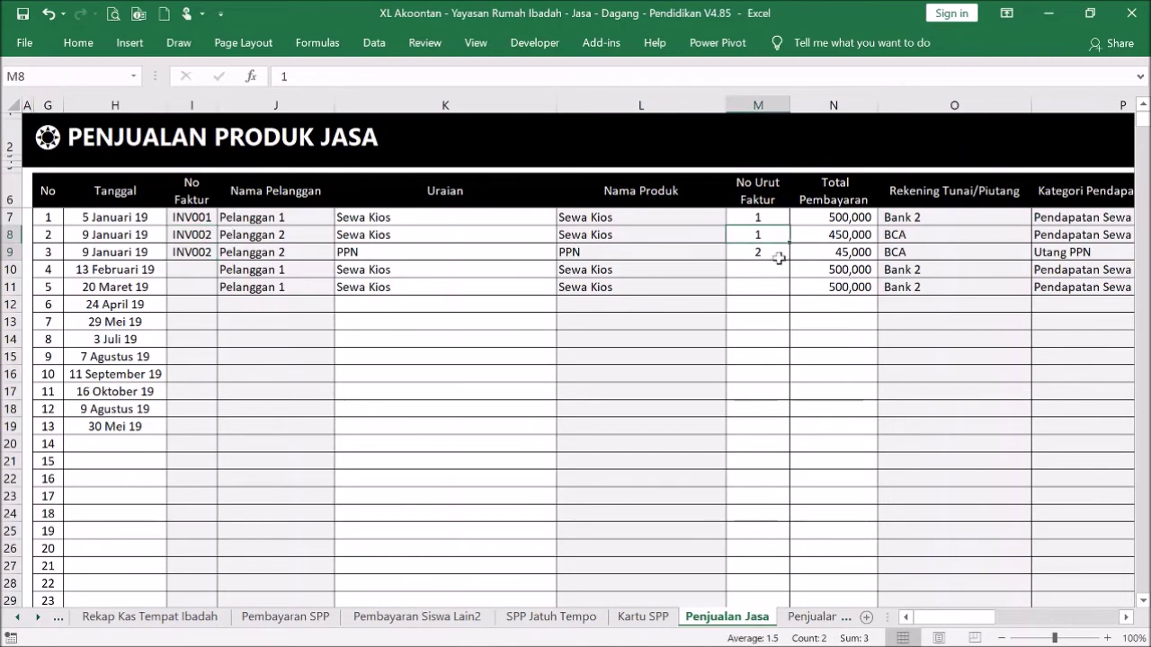
{"action": "left_click", "coordinate": [763, 306]}
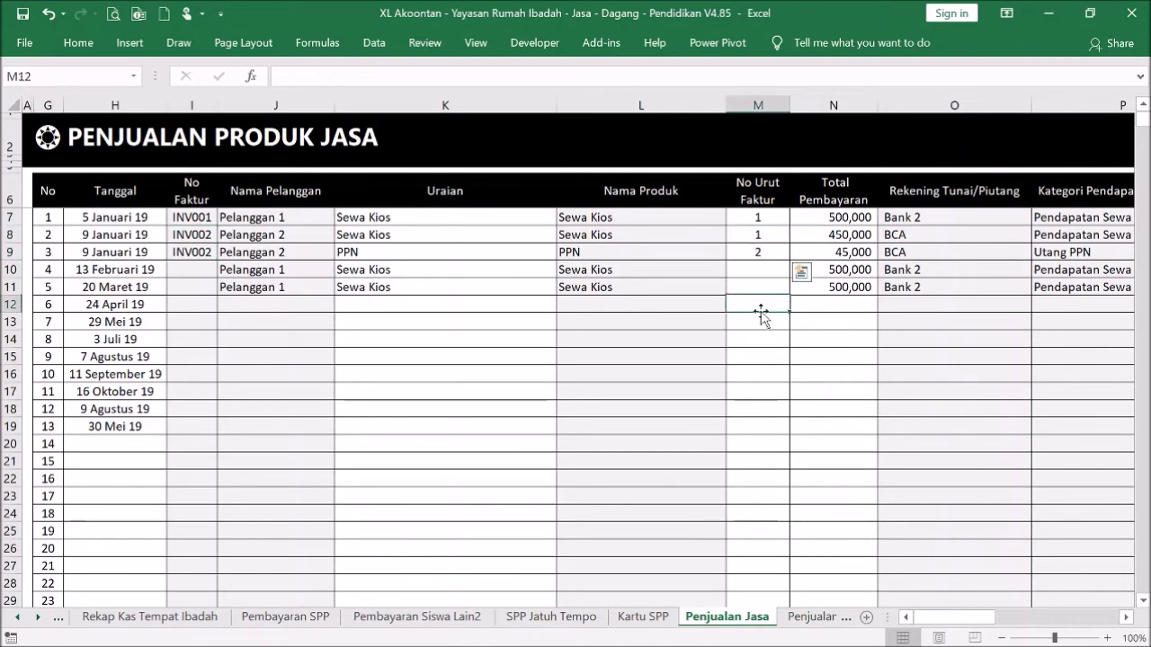
Go back to the main menu, open the Cetak Invoice sheet and choose INV002 as the invoice number
{"action": "left_click", "coordinate": [57, 134]}
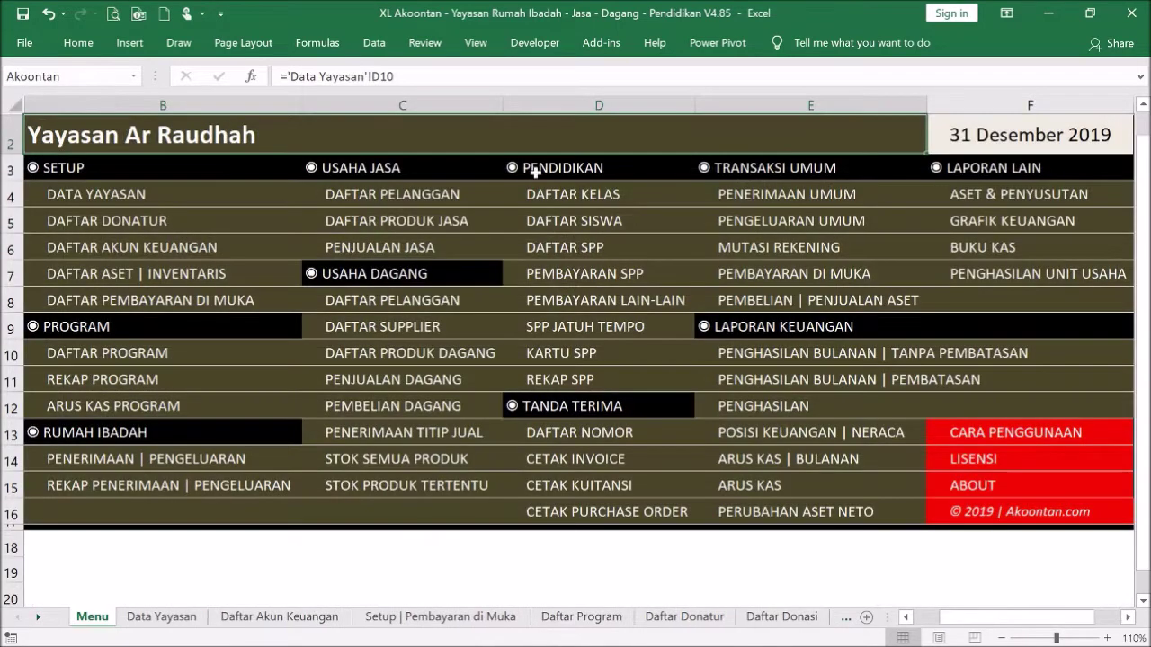
{"action": "left_click", "coordinate": [587, 456]}
{"action": "left_click", "coordinate": [321, 196]}
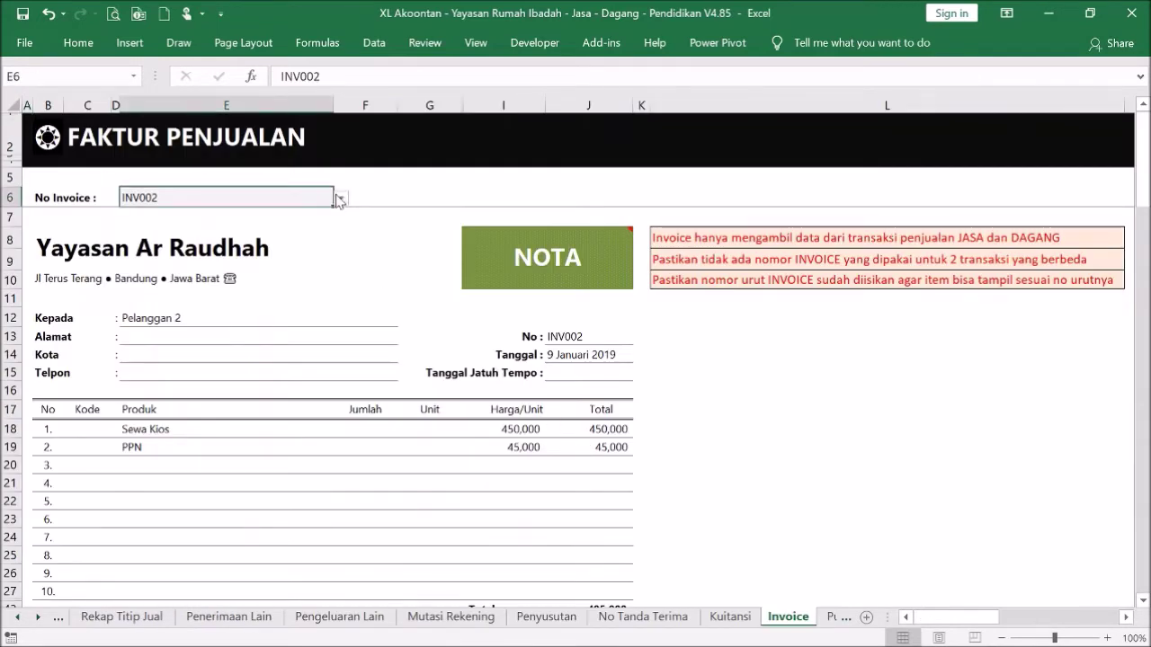
{"action": "left_click", "coordinate": [341, 197]}
{"action": "left_click", "coordinate": [288, 214]}
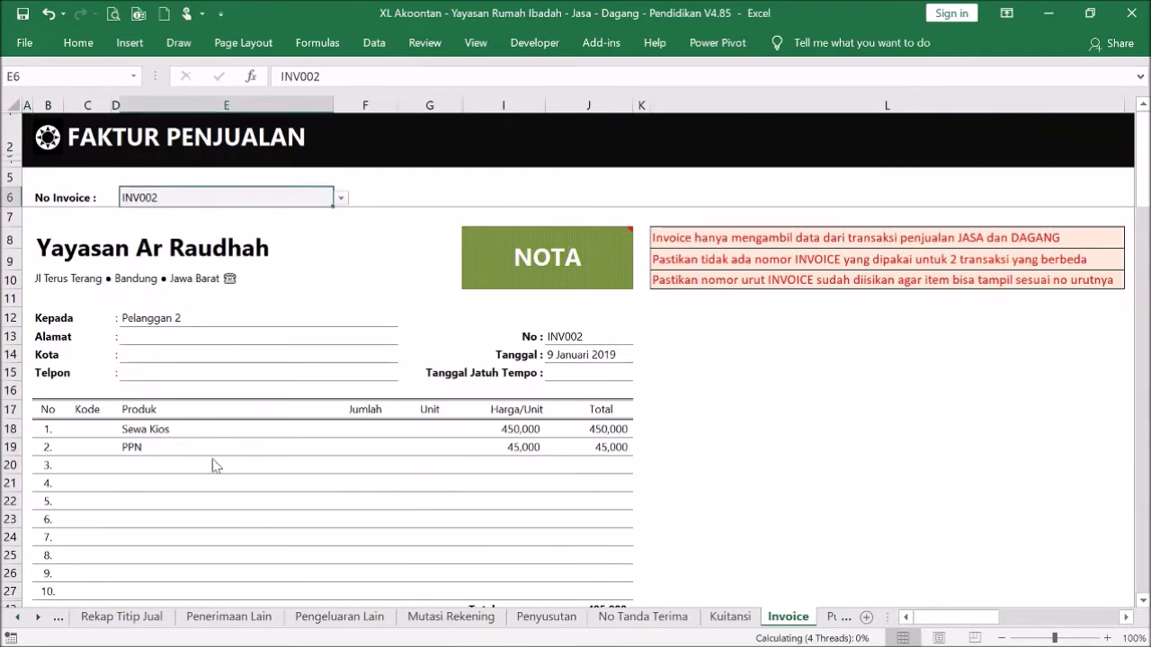
Examine item lines 1 and 2 on the sales invoice, from the No column through Produk
{"action": "left_click", "coordinate": [40, 429]}
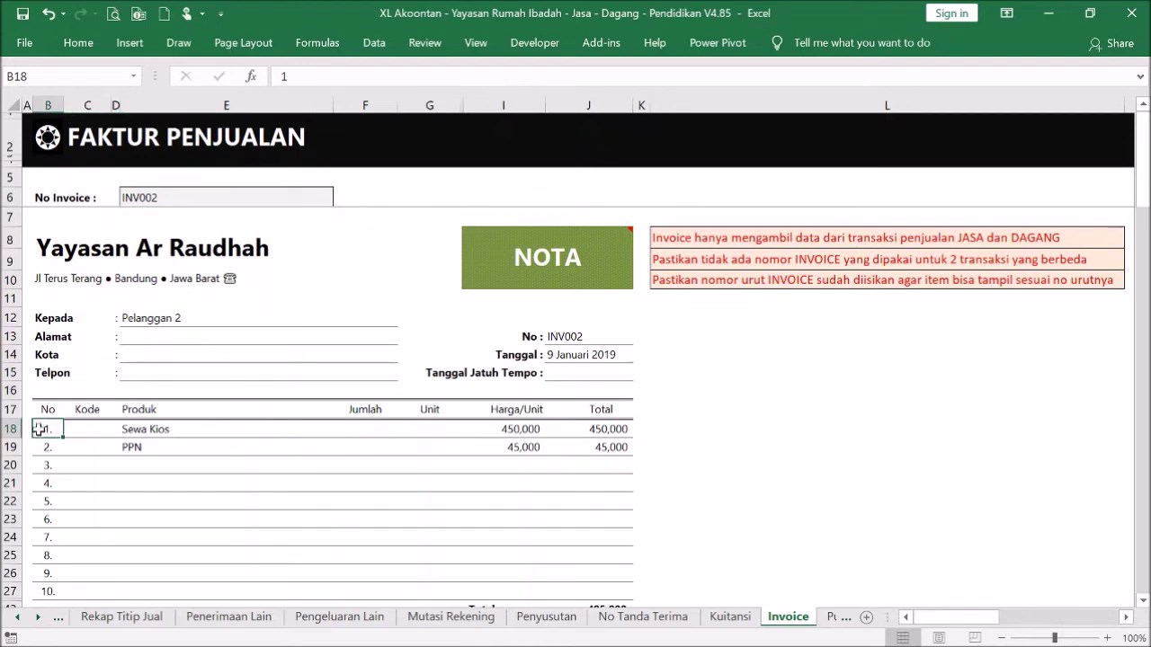
{"action": "left_click_drag", "start_coordinate": [51, 429], "coordinate": [192, 431]}
{"action": "left_click_drag", "start_coordinate": [44, 449], "coordinate": [180, 447]}
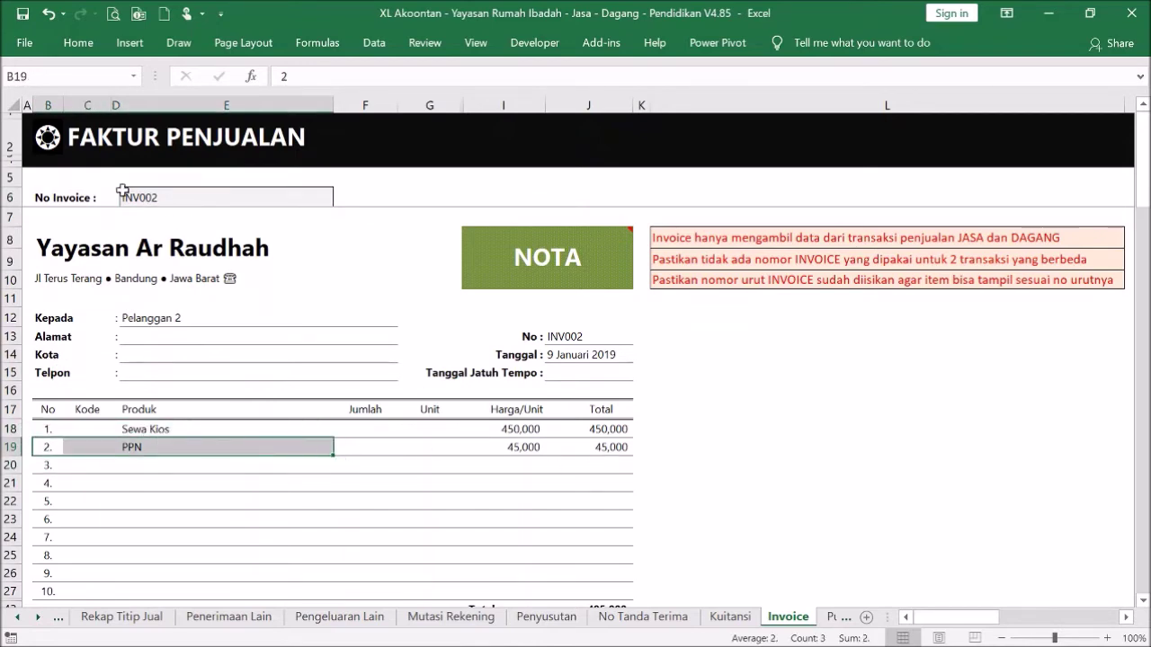
Return to the Penjualan Jasa sheet and examine the first three sales' Total Pembayaran and Rekening Tunai/Piutang entries
{"action": "left_click", "coordinate": [50, 137]}
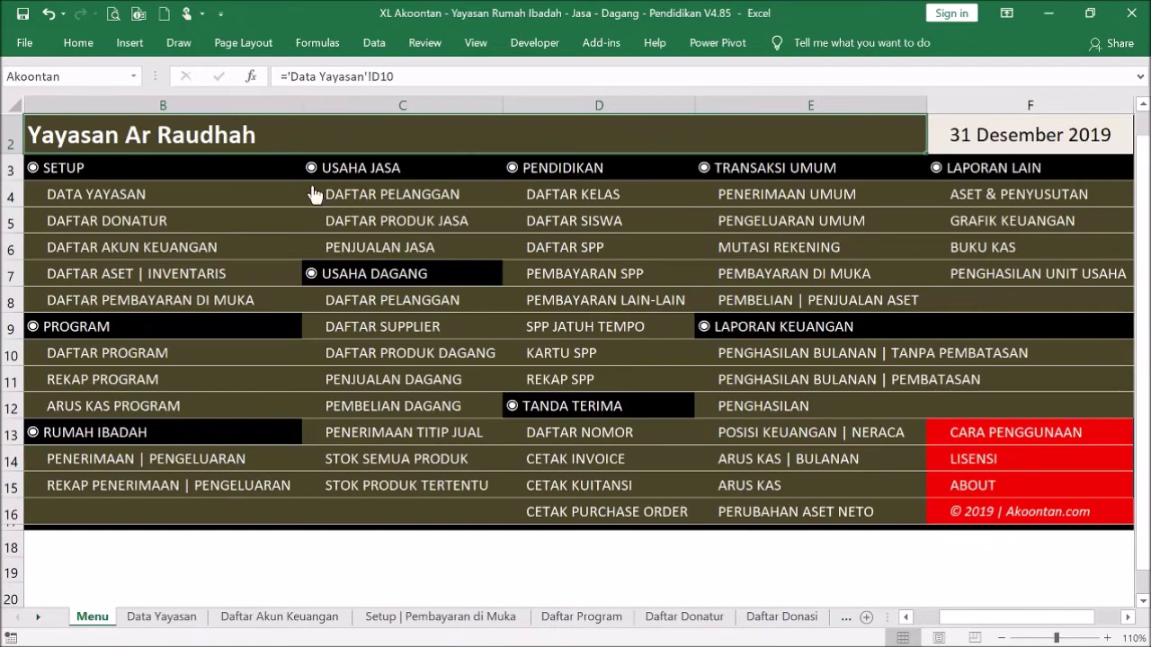
{"action": "left_click", "coordinate": [391, 254]}
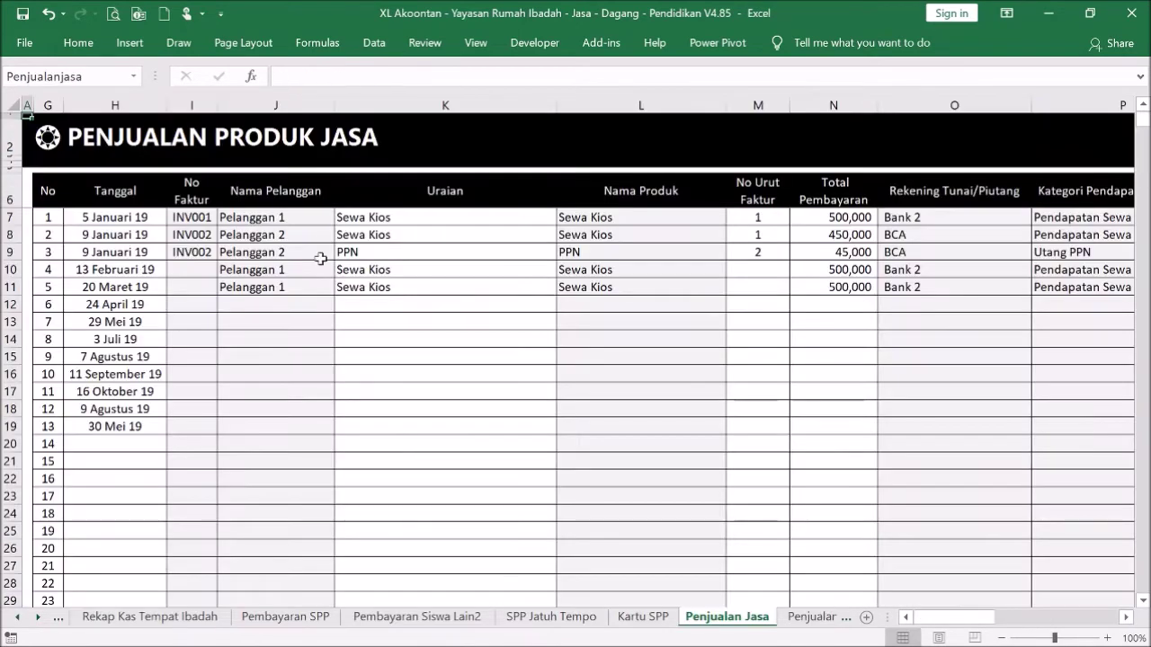
{"action": "left_click", "coordinate": [192, 235]}
{"action": "left_click", "coordinate": [623, 236]}
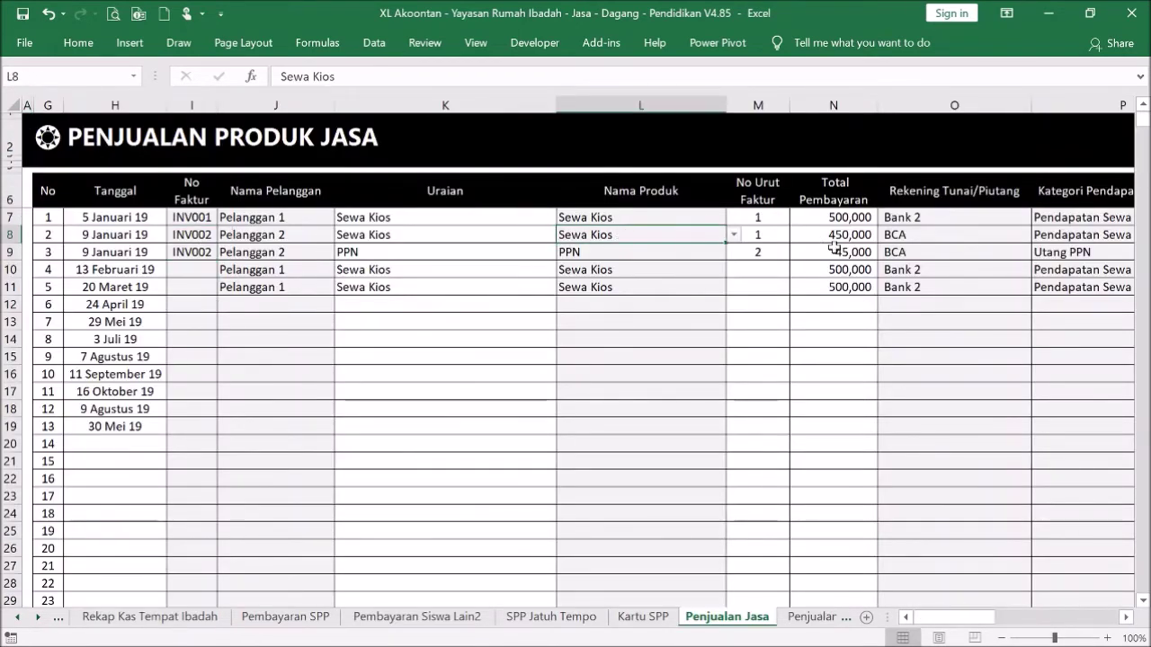
{"action": "left_click_drag", "start_coordinate": [952, 627], "coordinate": [1046, 623]}
{"action": "left_click_drag", "start_coordinate": [647, 216], "coordinate": [643, 257]}
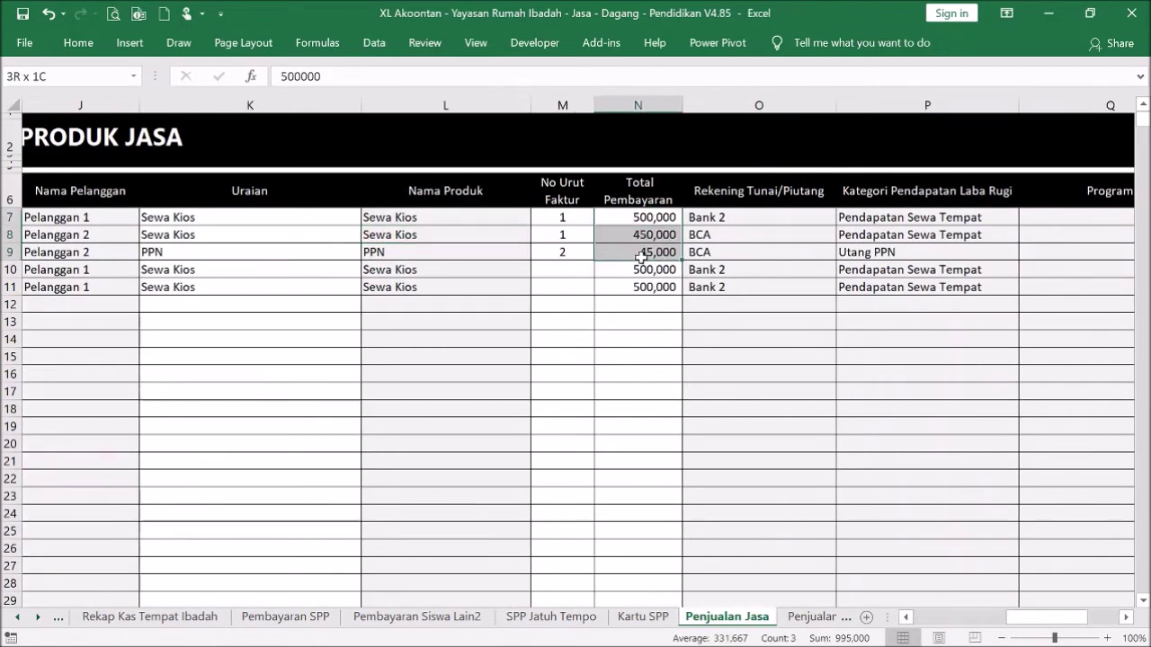
{"action": "left_click_drag", "start_coordinate": [786, 222], "coordinate": [788, 242]}
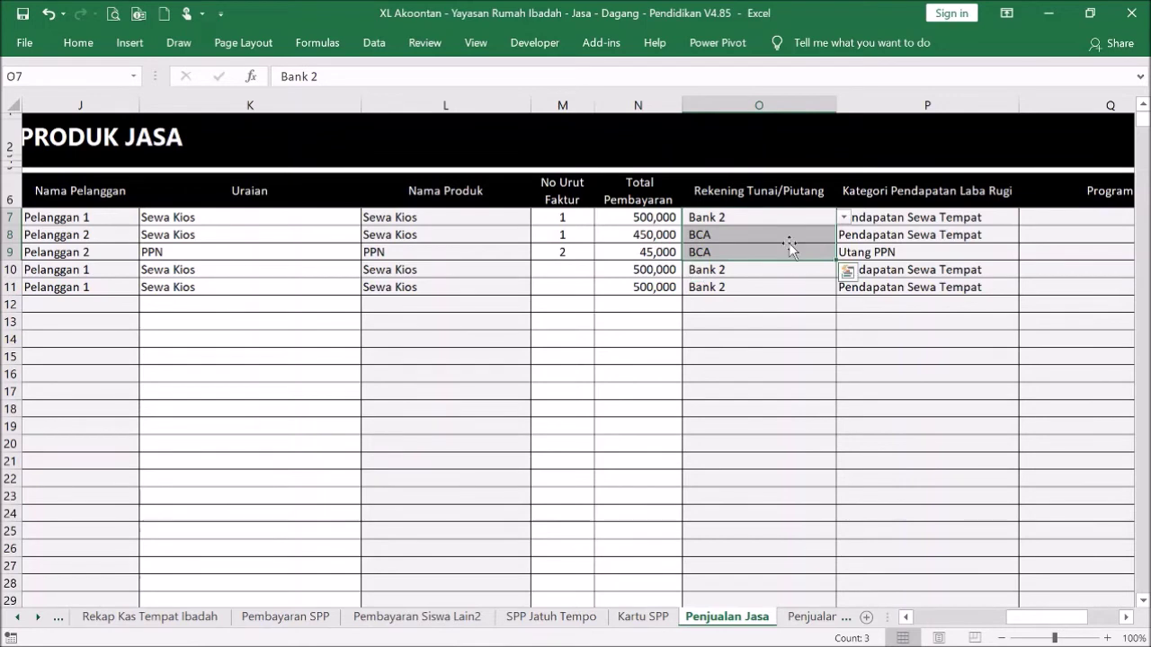
Examine the Kategori Pendapatan Laba Rugi entries in rows 7 to 9 and the category choices for P8, without changing them
{"action": "left_click", "coordinate": [979, 218]}
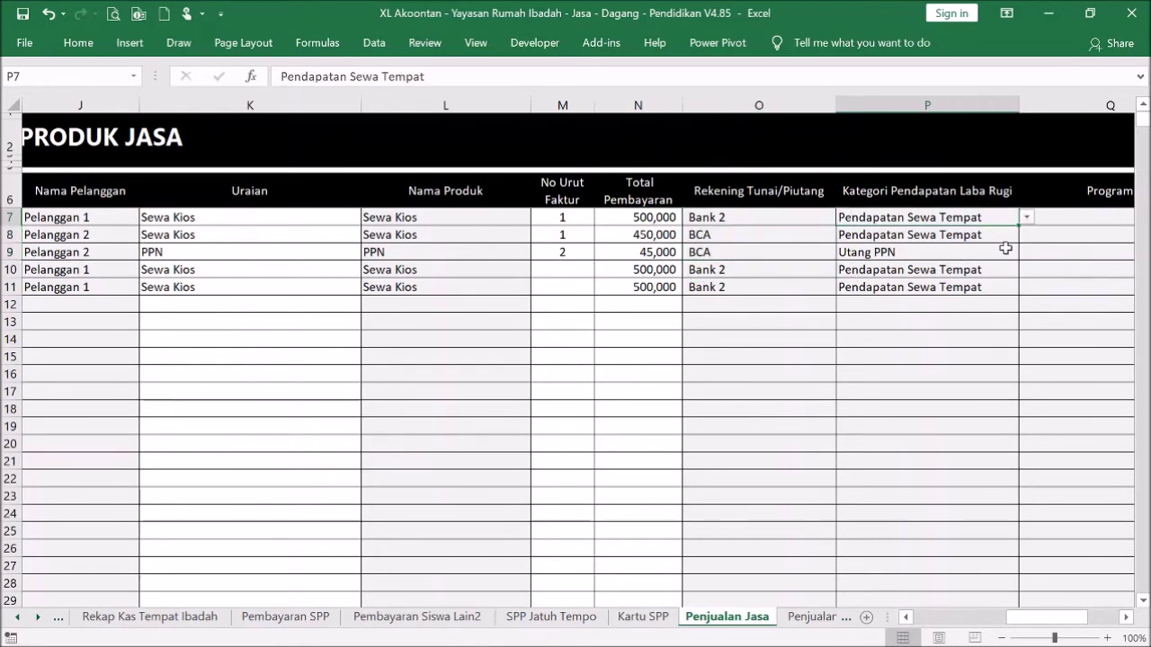
{"action": "left_click", "coordinate": [953, 251]}
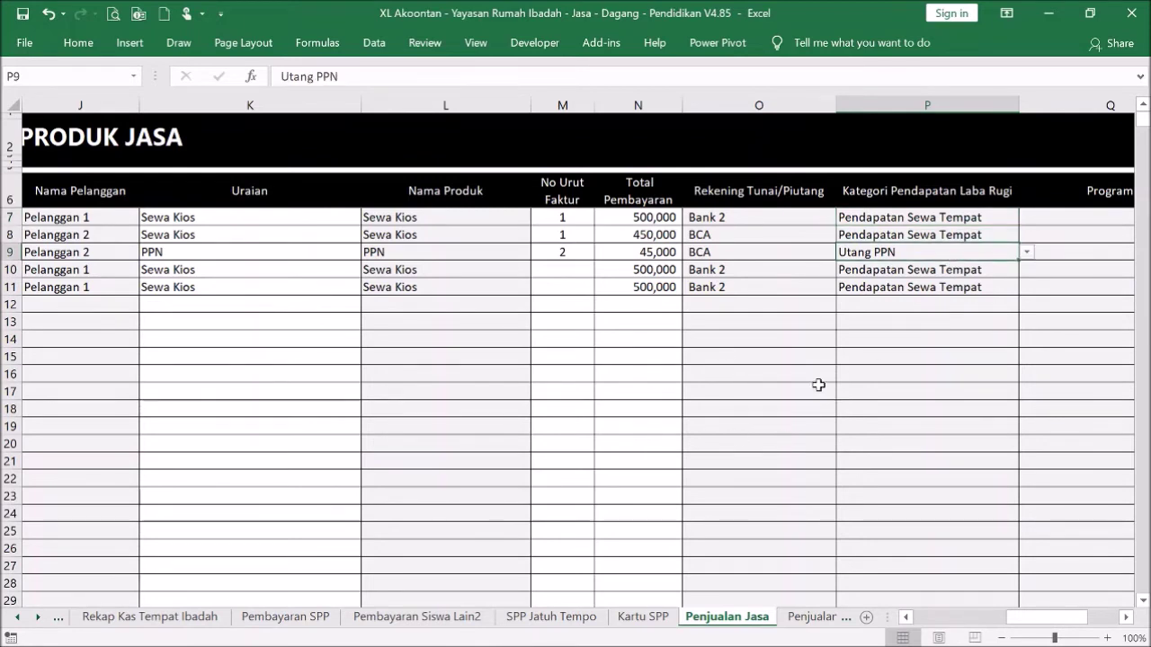
{"action": "mouse_move", "coordinate": [1053, 623]}
{"action": "left_mouse_down"}
{"action": "mouse_move", "coordinate": [1086, 621]}
{"action": "mouse_move", "coordinate": [1041, 622]}
{"action": "left_mouse_up"}
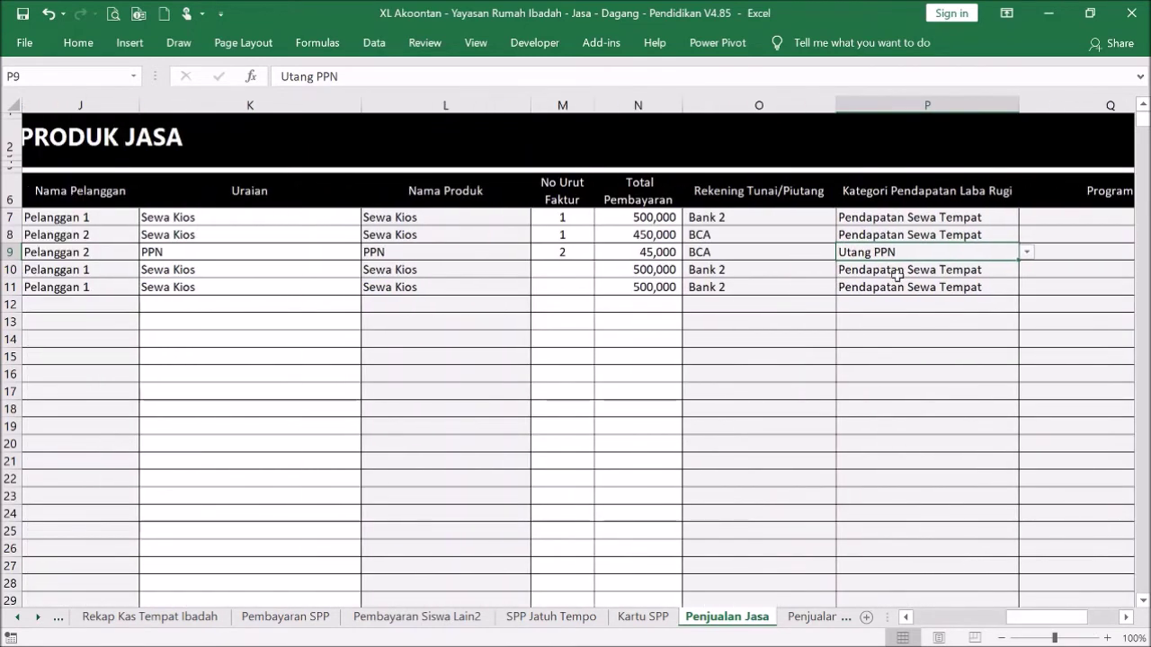
{"action": "left_click", "coordinate": [960, 235]}
{"action": "left_click", "coordinate": [1026, 236]}
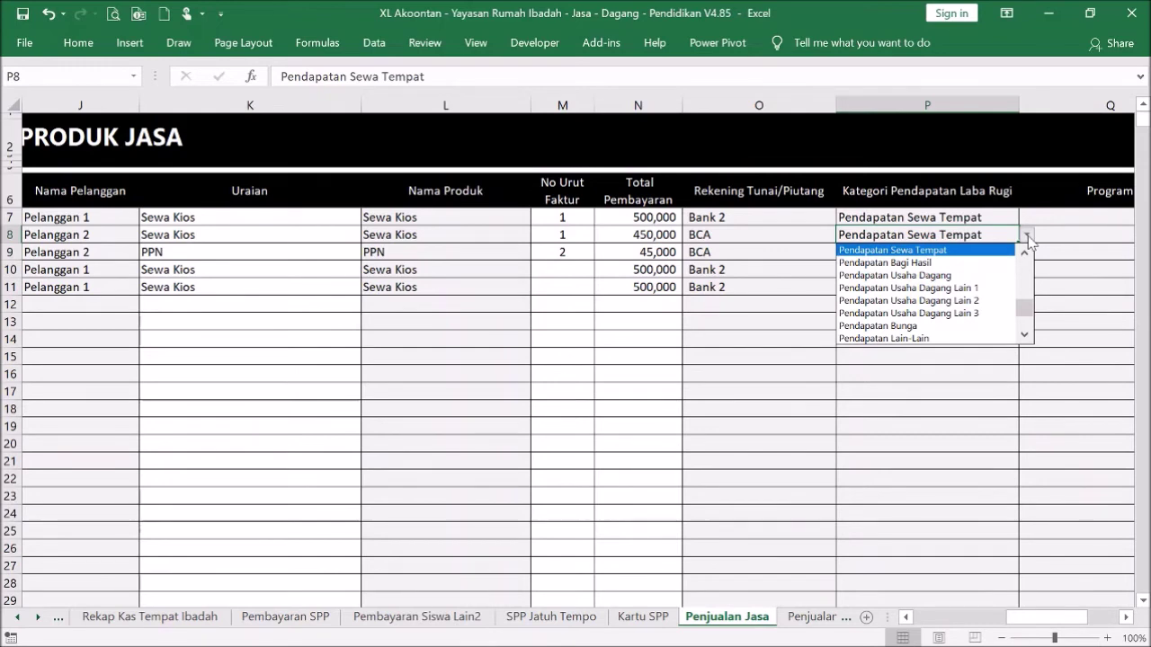
{"action": "left_click", "coordinate": [1026, 235]}
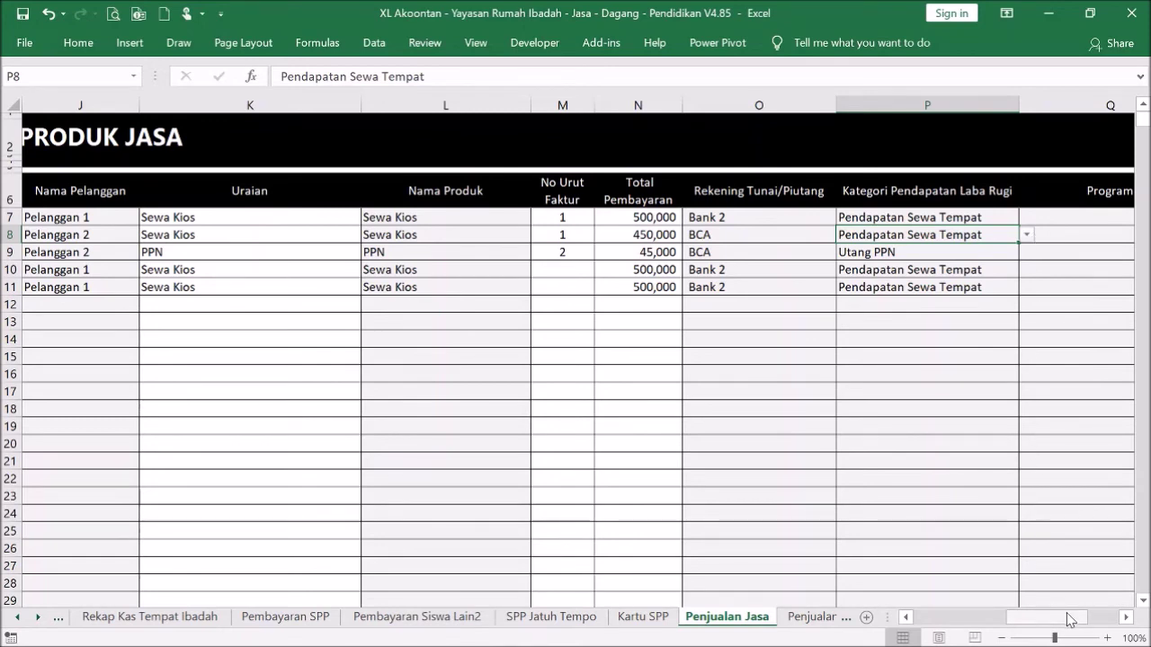
Check the choices offered in the Program column for the first sale, Q7, leaving the cell empty
{"action": "left_click_drag", "start_coordinate": [1070, 618], "coordinate": [996, 617]}
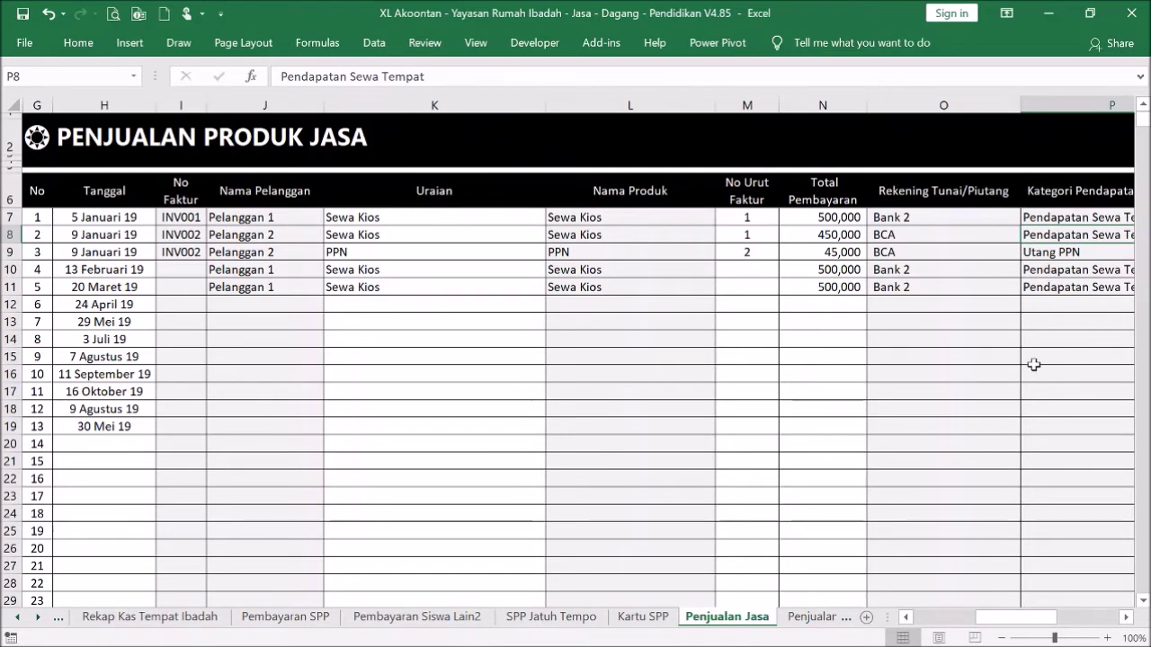
{"action": "left_click_drag", "start_coordinate": [1015, 619], "coordinate": [1102, 618]}
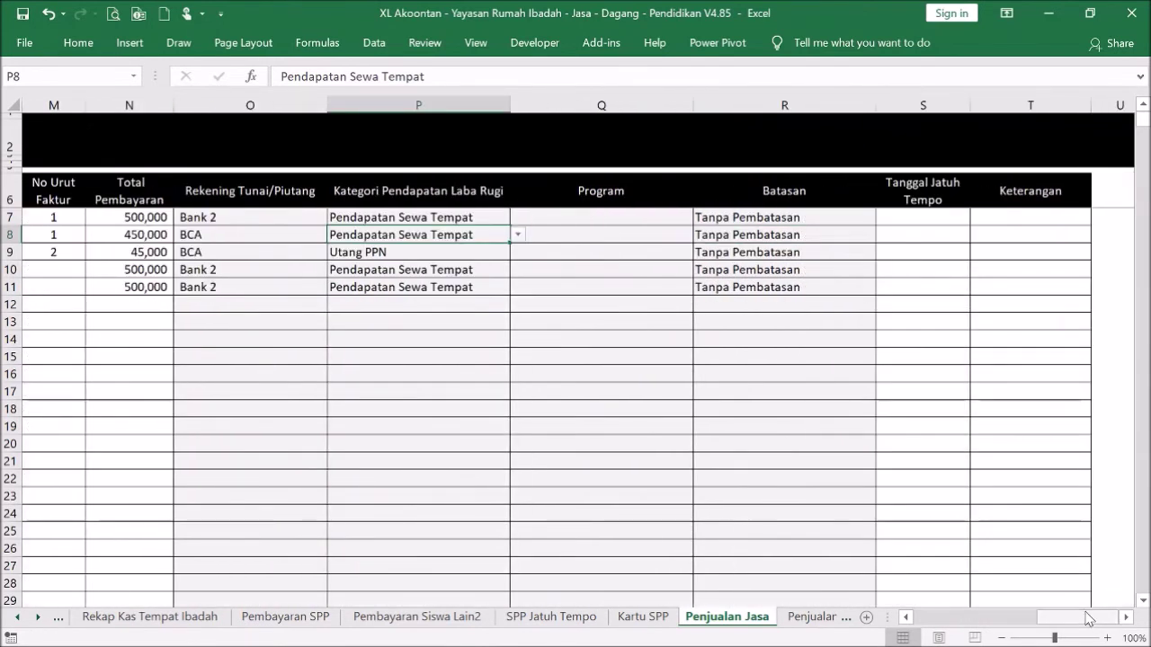
{"action": "left_click", "coordinate": [620, 217]}
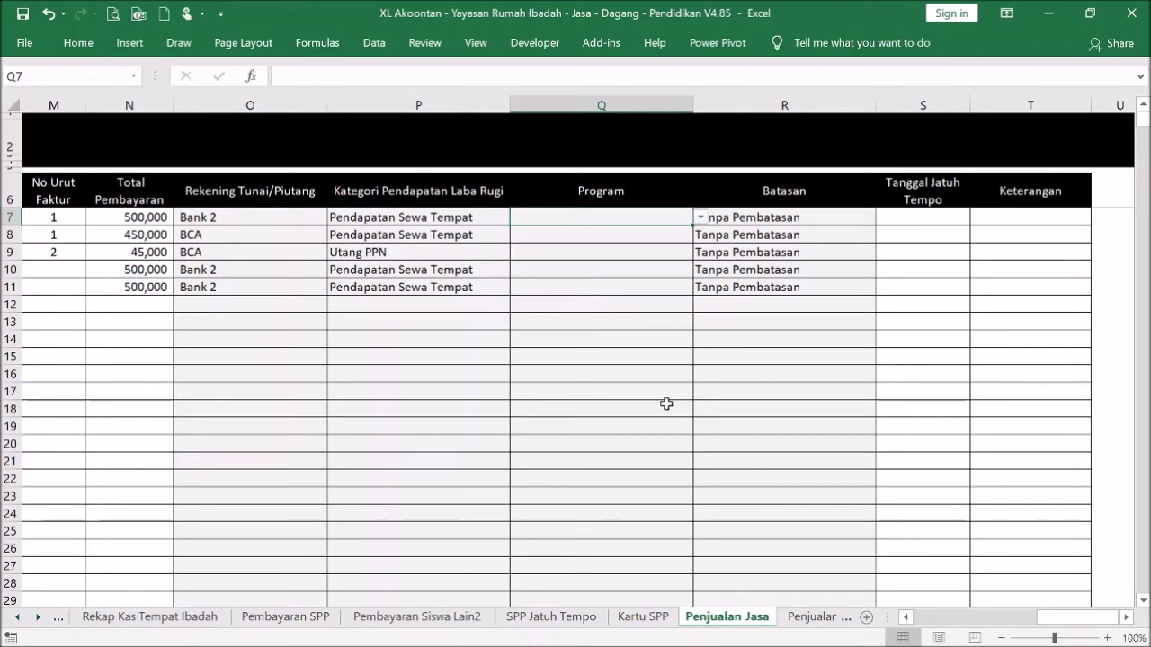
{"action": "left_click", "coordinate": [701, 218]}
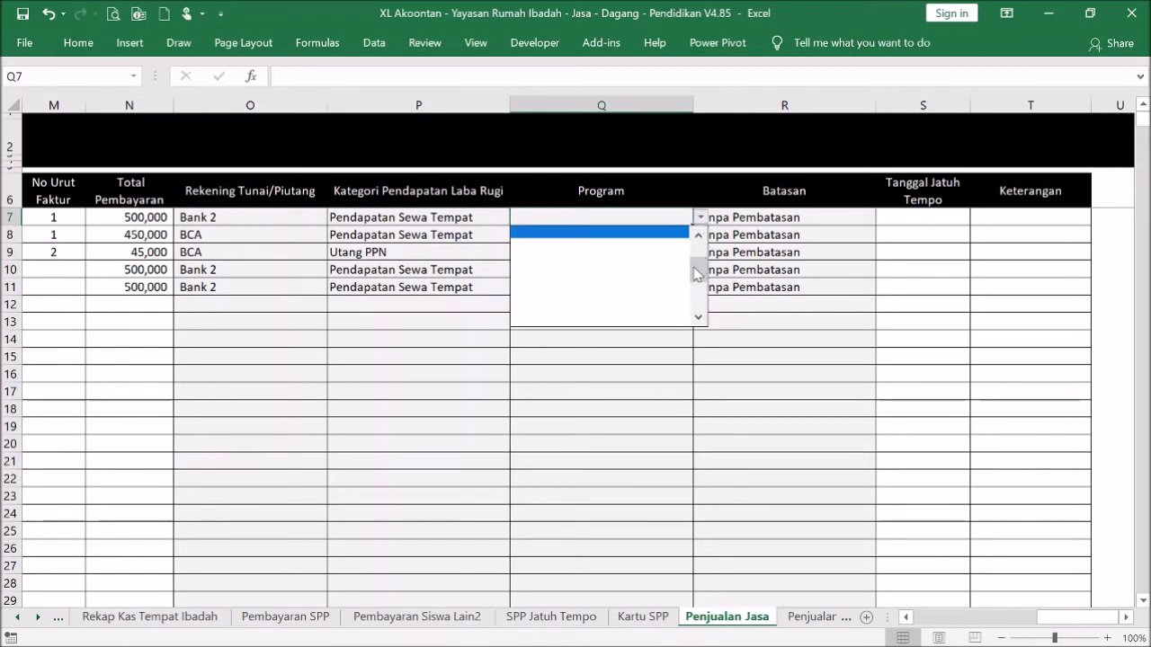
{"action": "left_click_drag", "start_coordinate": [697, 272], "coordinate": [709, 232]}
{"action": "left_click", "coordinate": [816, 259]}
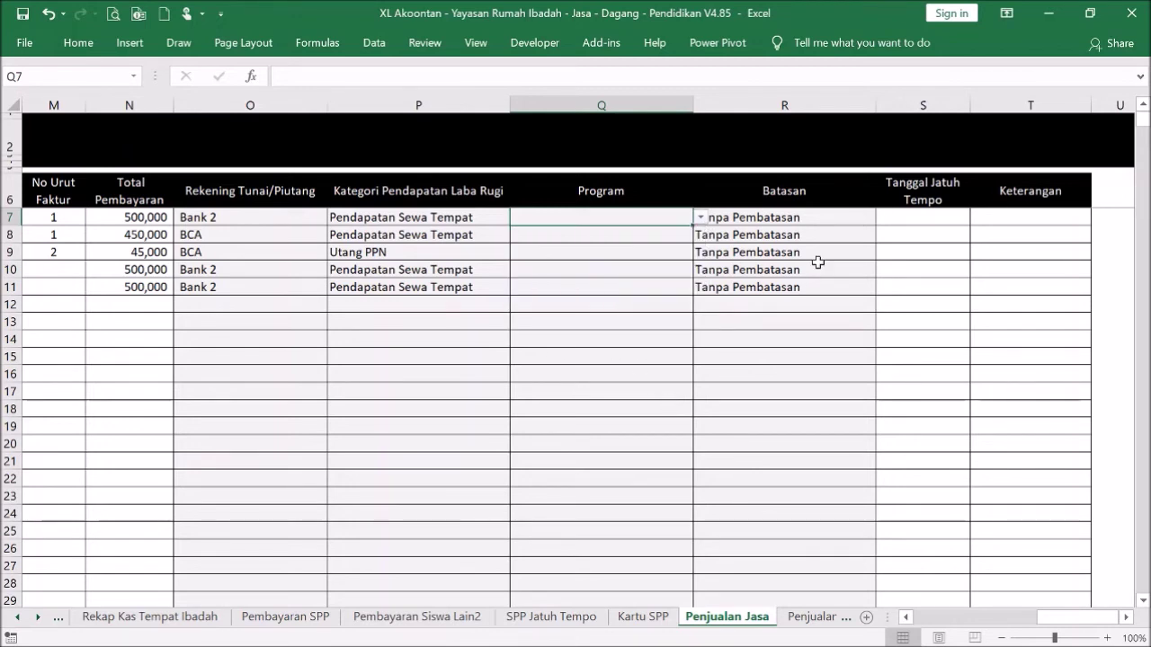
Examine the Batasan entries of the service sales starting in row 7, without changing them
{"action": "left_click", "coordinate": [845, 222]}
{"action": "left_click_drag", "start_coordinate": [845, 223], "coordinate": [850, 273]}
{"action": "left_click", "coordinate": [845, 219]}
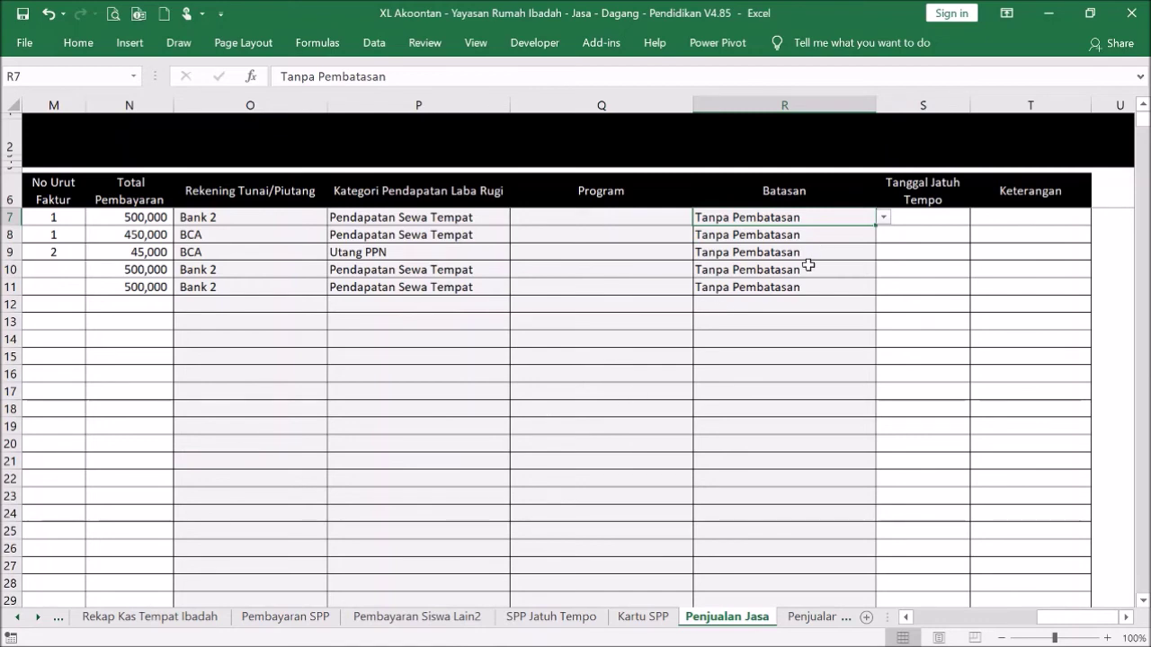
{"action": "left_click", "coordinate": [853, 255]}
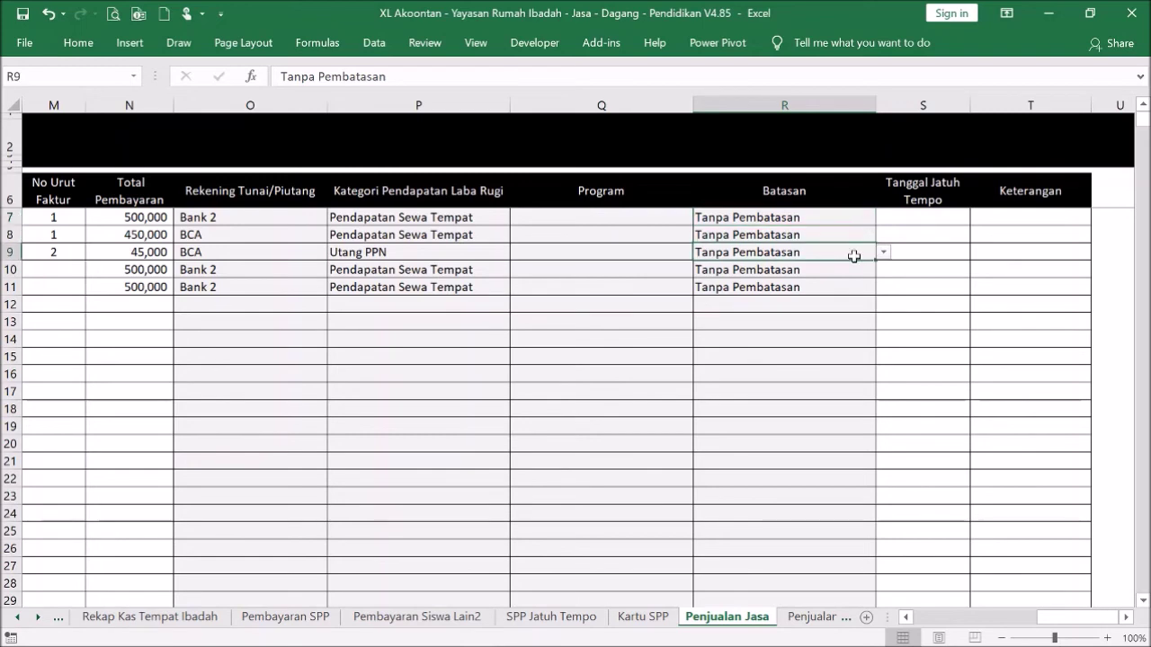
{"action": "left_click_drag", "start_coordinate": [1074, 618], "coordinate": [953, 618]}
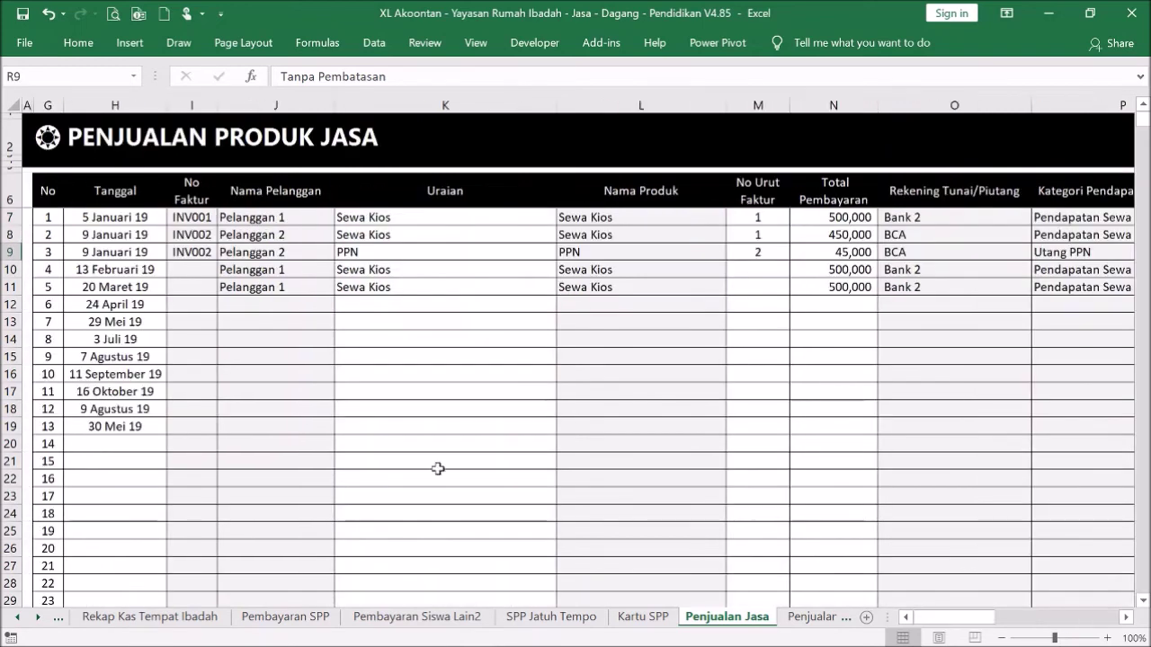
Open the Penghasilan Unit Usaha report from the Menu sheet and examine the Jasa Ar Raudhah column down to its SURPLUS (DEFISIT) cell, E91
{"action": "left_click", "coordinate": [50, 144]}
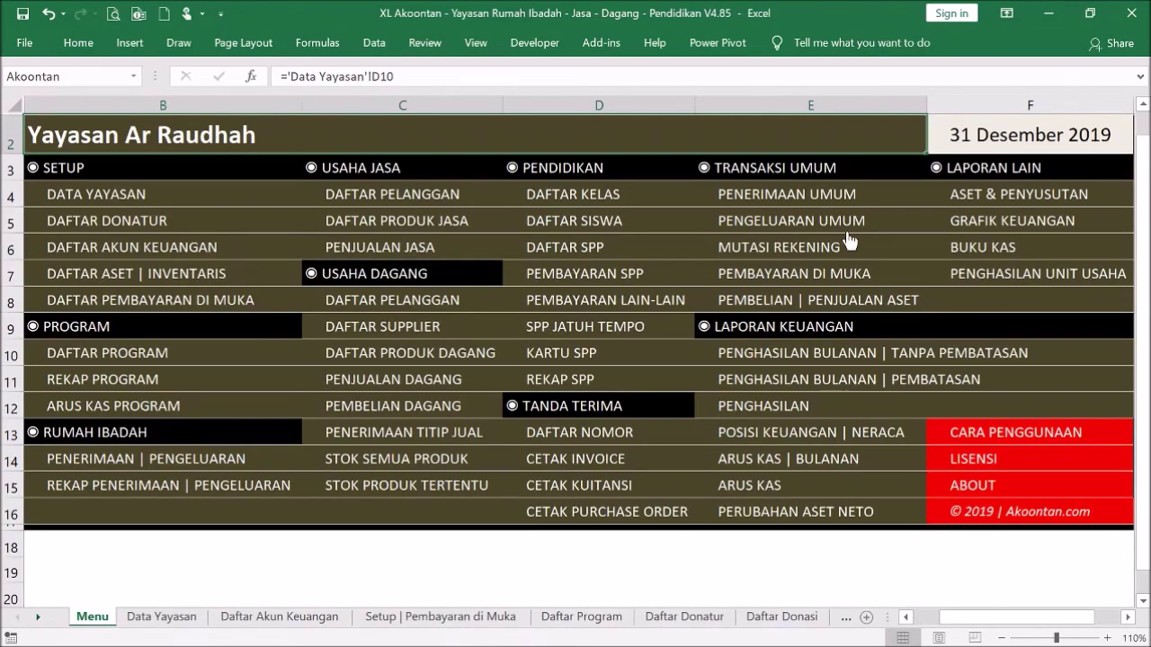
{"action": "left_click", "coordinate": [1043, 273]}
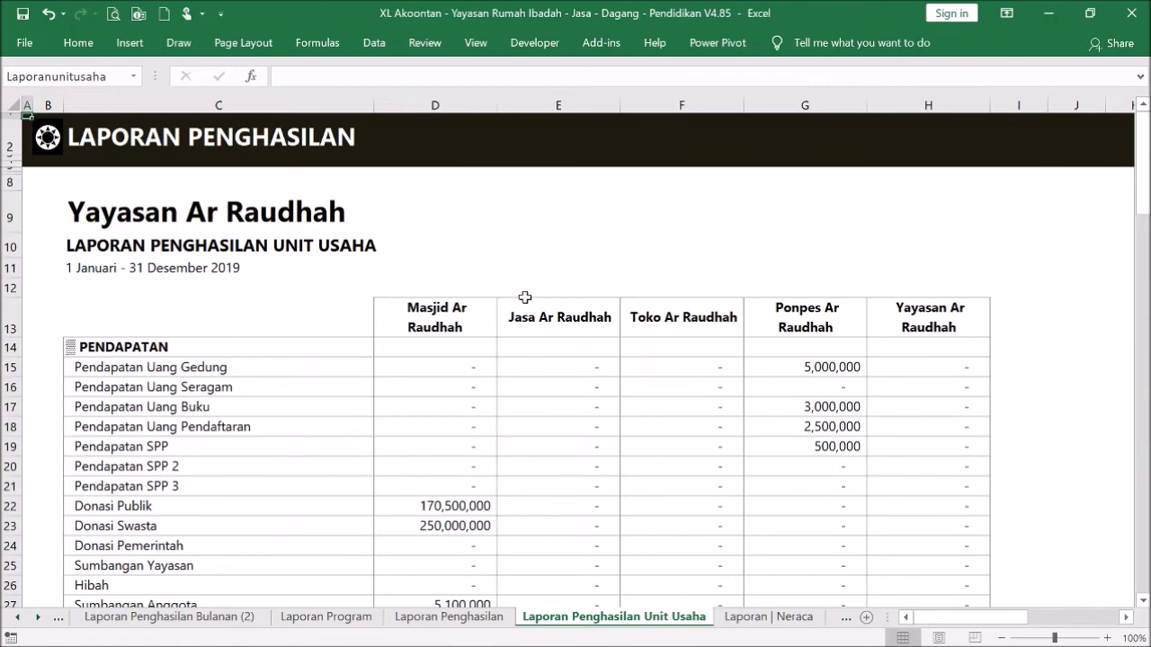
{"action": "left_click", "coordinate": [559, 349]}
{"action": "scroll", "coordinate": [558, 316], "scroll_direction": "down", "scroll_amount": 10}
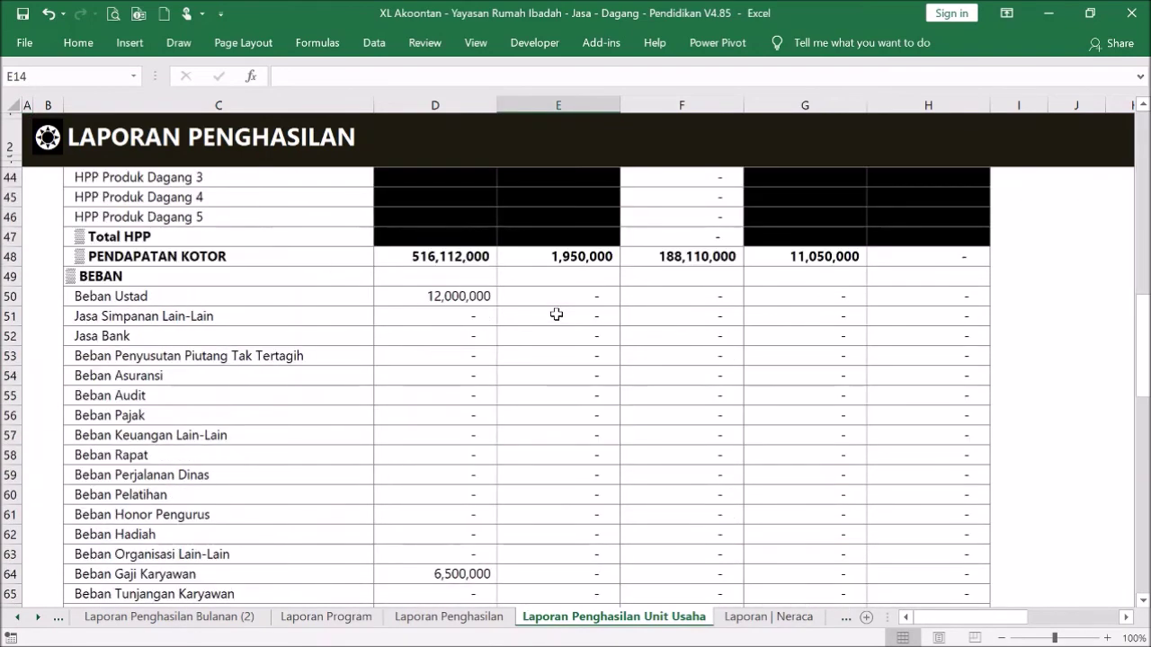
{"action": "scroll", "coordinate": [557, 315], "scroll_direction": "down", "scroll_amount": 13}
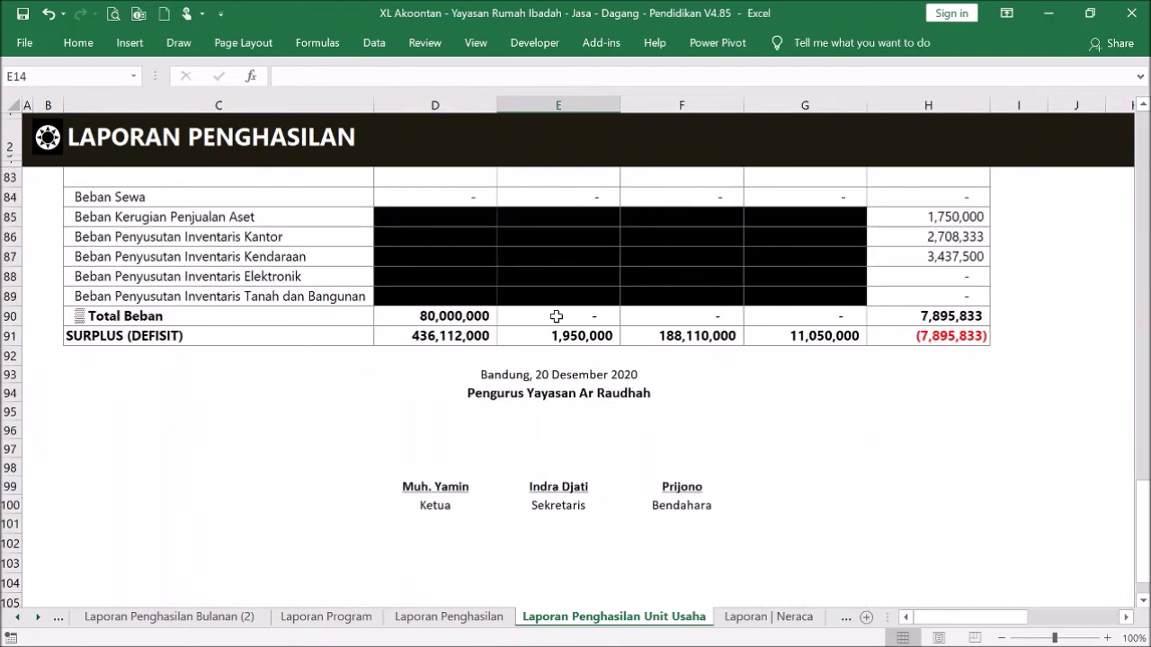
{"action": "left_click", "coordinate": [544, 334]}
Go back to the start of the business unit income report and return to the Menu sheet
{"action": "scroll", "coordinate": [560, 315], "scroll_direction": "up", "scroll_amount": 12}
{"action": "scroll", "coordinate": [563, 326], "scroll_direction": "up", "scroll_amount": 13}
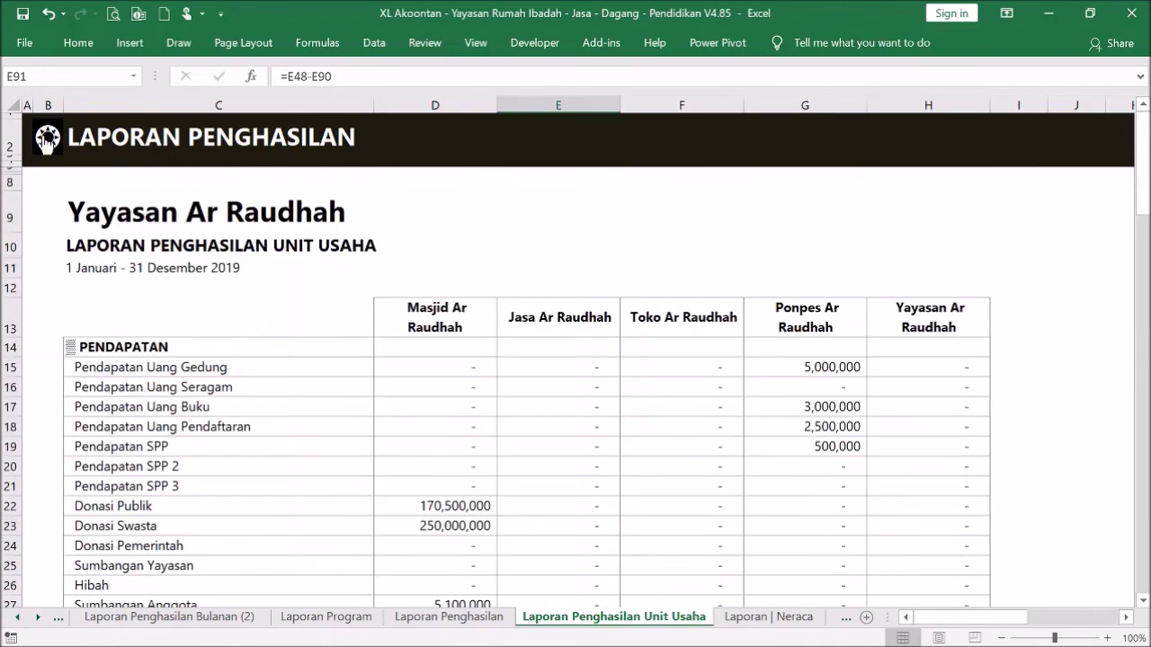
{"action": "left_click", "coordinate": [49, 137]}
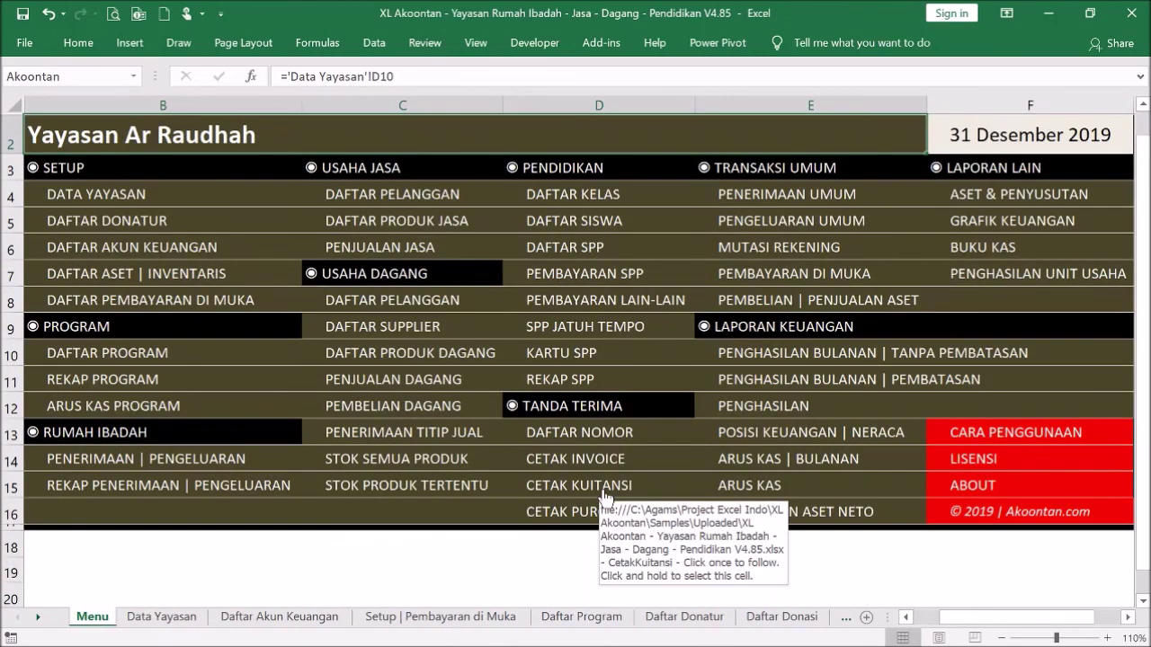
{"action": "left_click_drag", "start_coordinate": [418, 559], "coordinate": [454, 557]}
{"action": "left_click", "coordinate": [454, 550]}
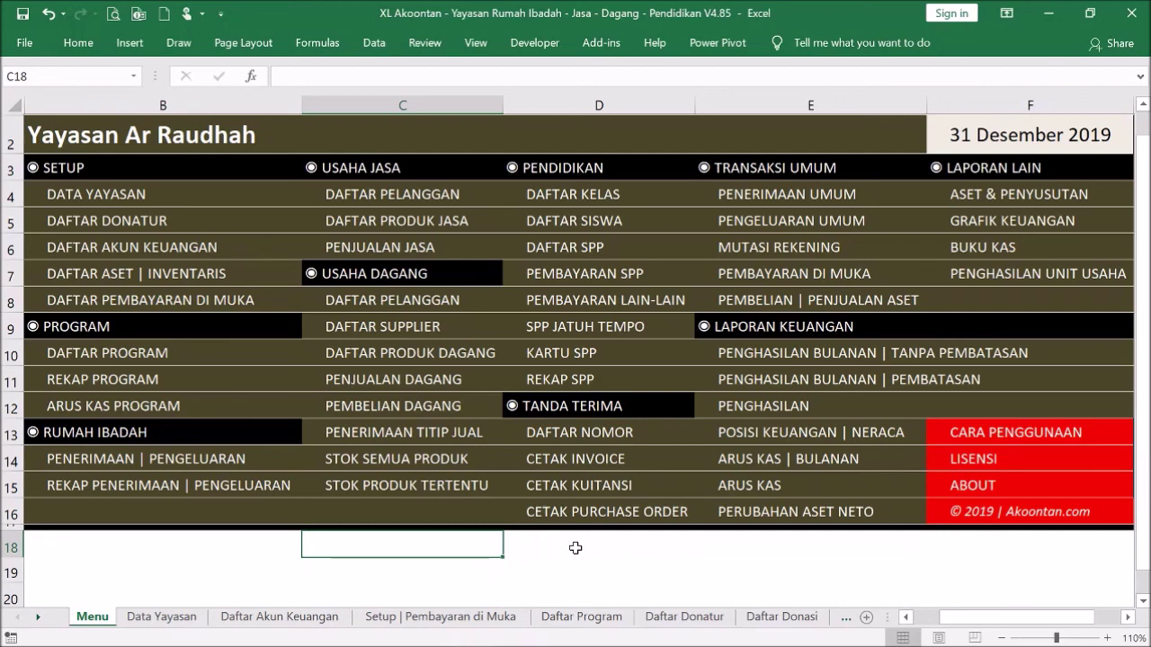
{"action": "left_click", "coordinate": [535, 547]}
{"action": "left_click", "coordinate": [452, 549]}
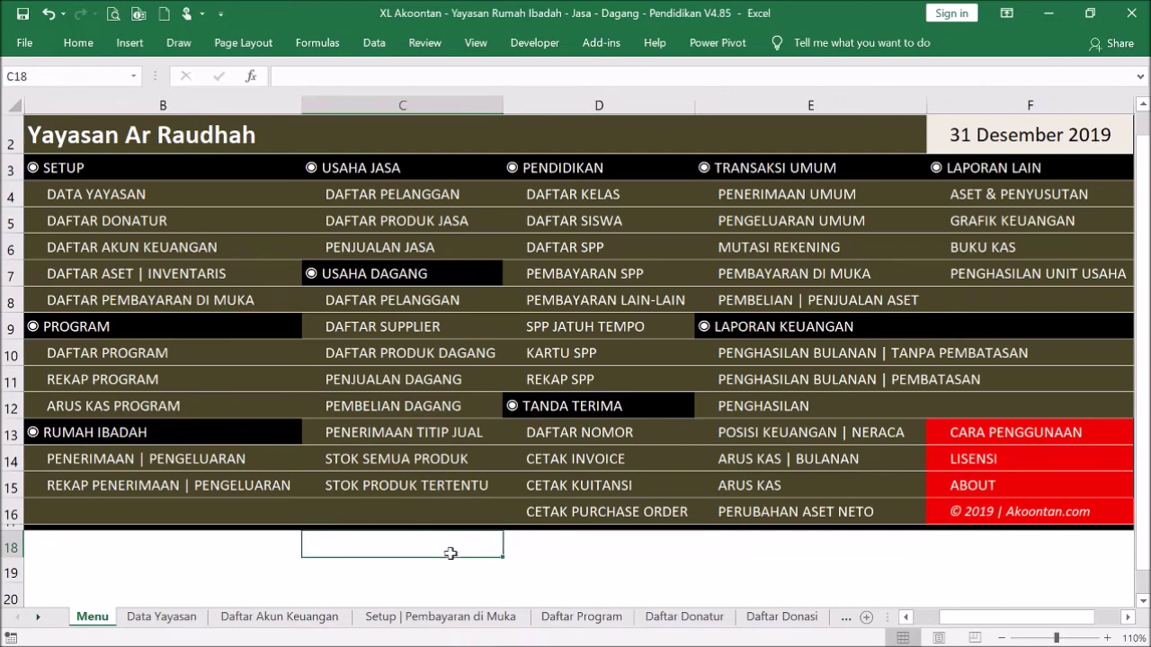